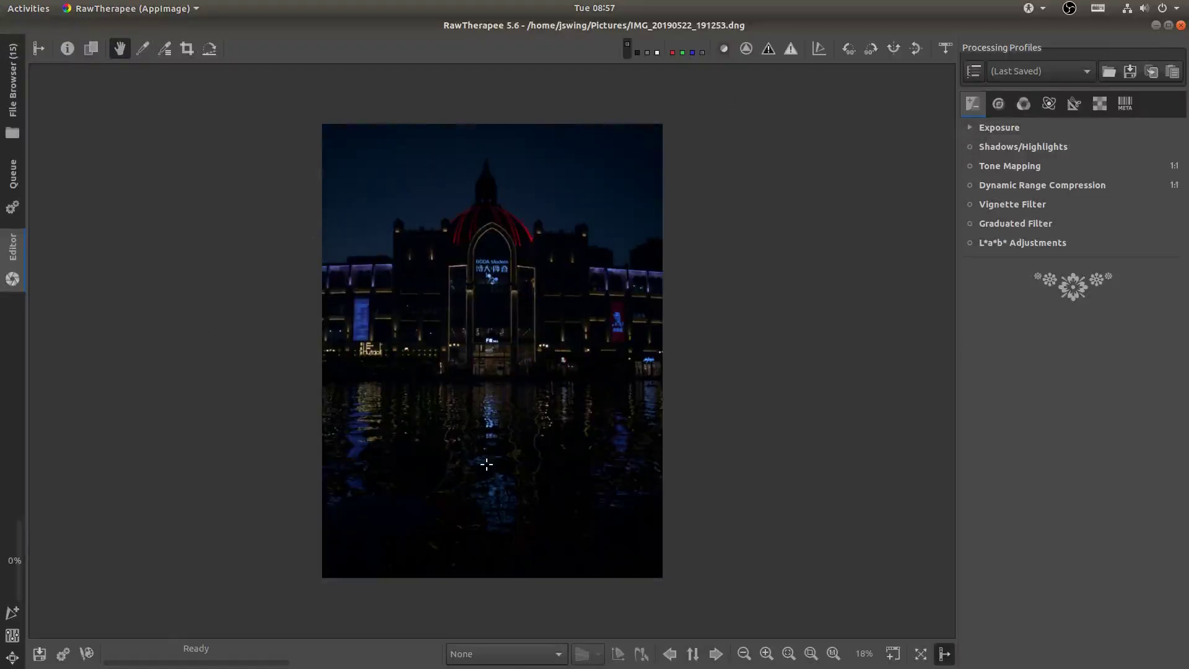
Raise Exposure compensation to 3.15 to brighten the dark building and water
key(alt+e)
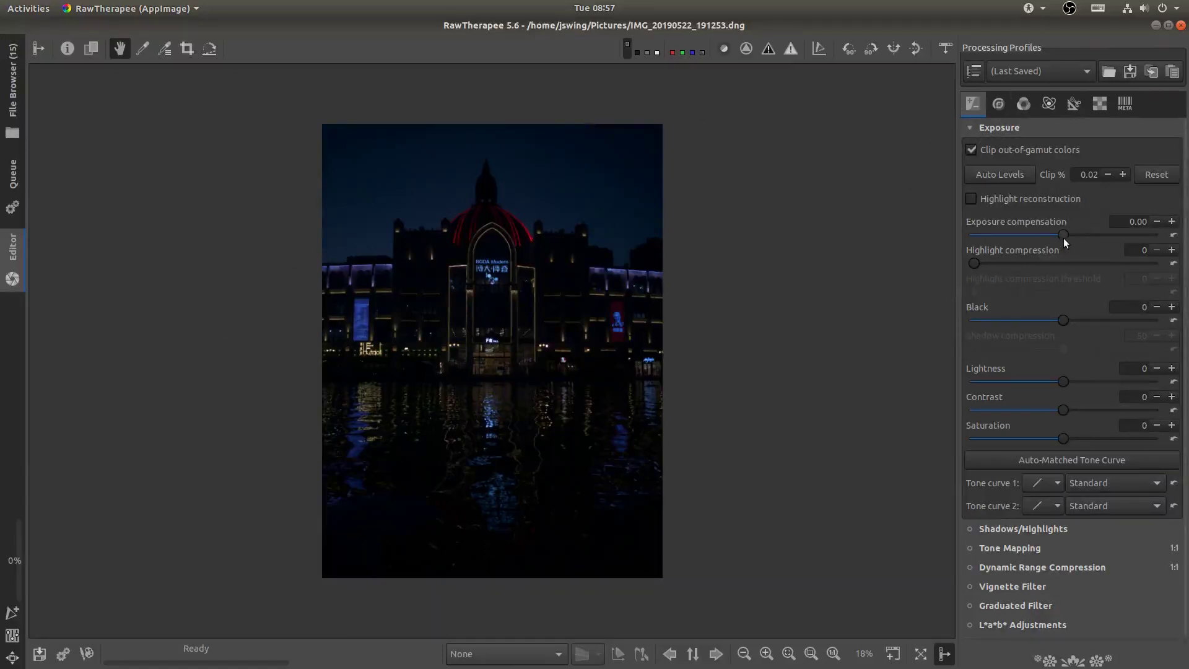
drag(1064, 238, 1093, 238)
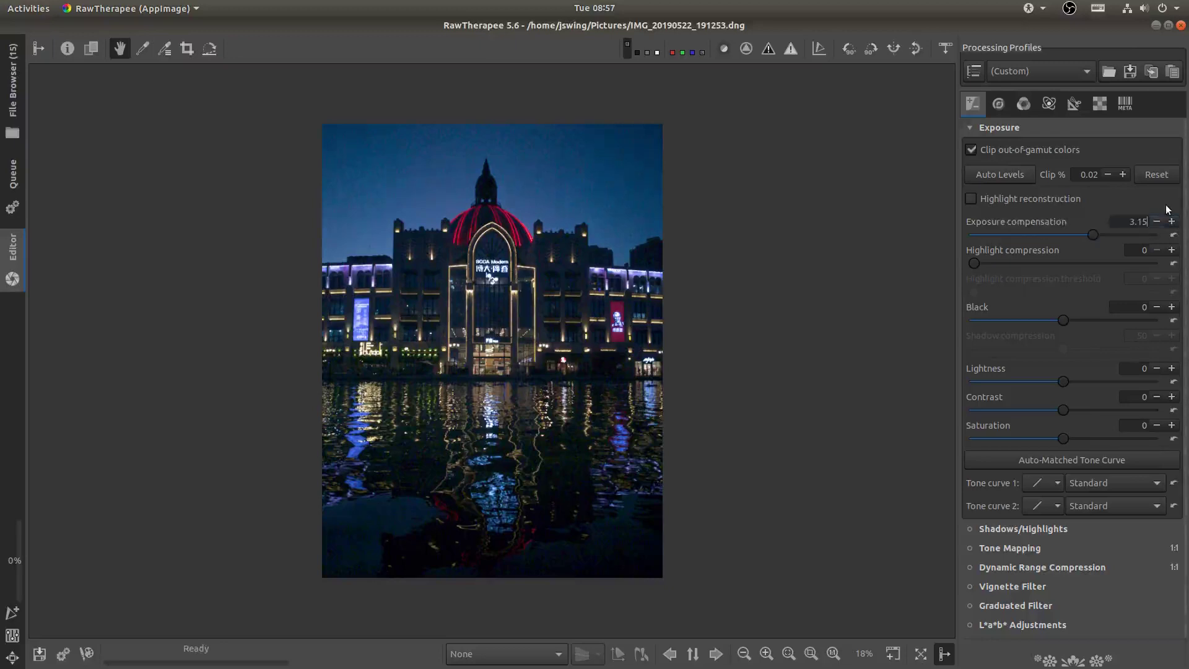
Zoom the preview to 100% on the facade and enable Sharpening
click(833, 653)
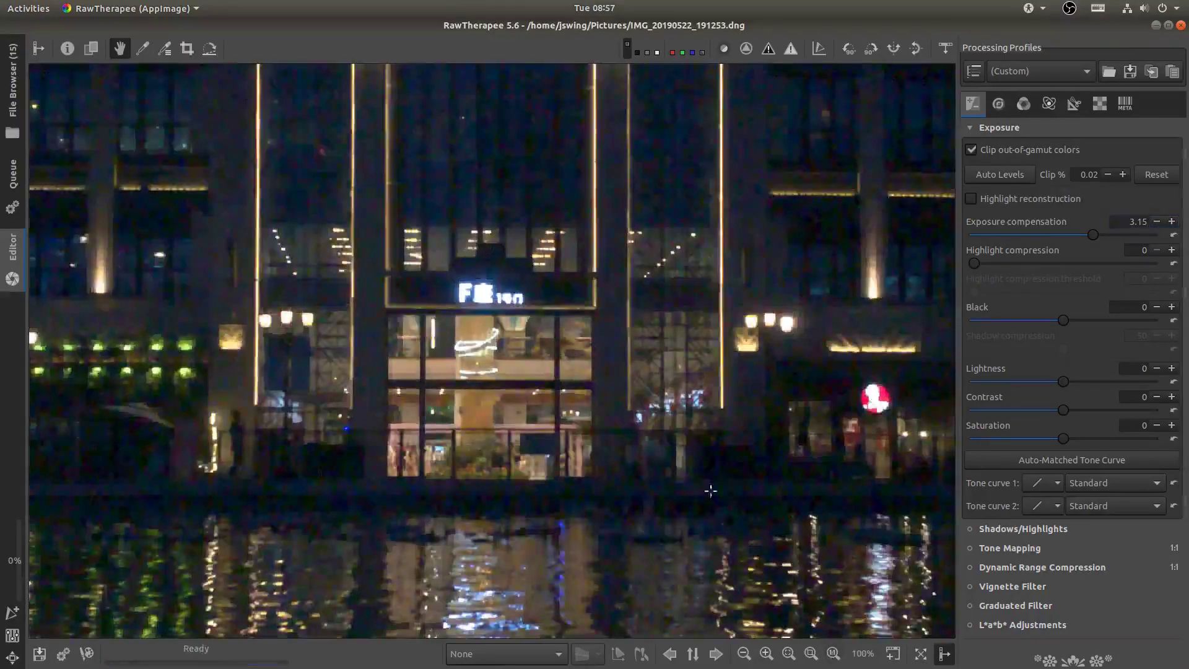
scroll(452, 254, up, 10)
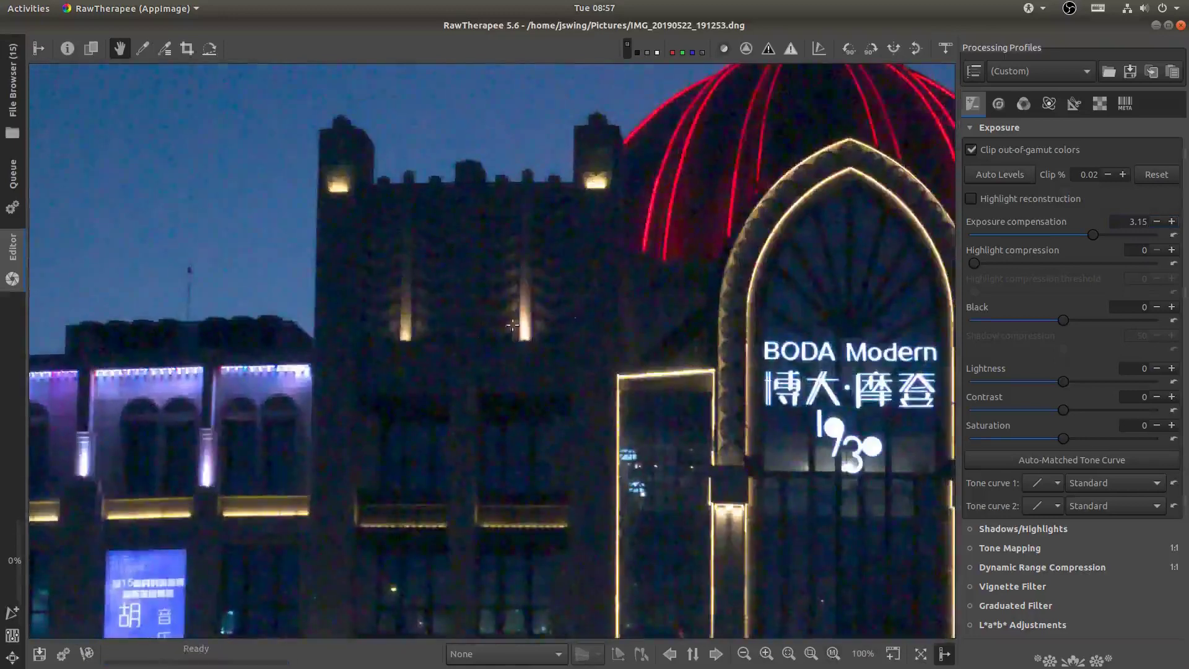
click(994, 108)
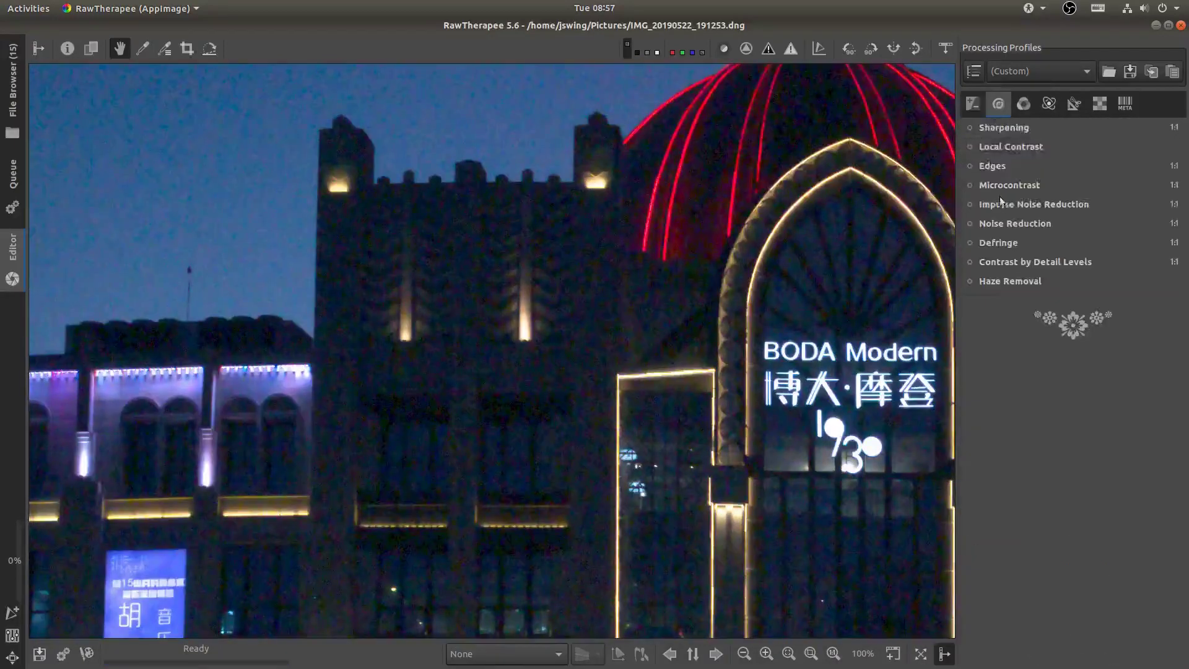
click(970, 127)
drag(830, 533, 637, 391)
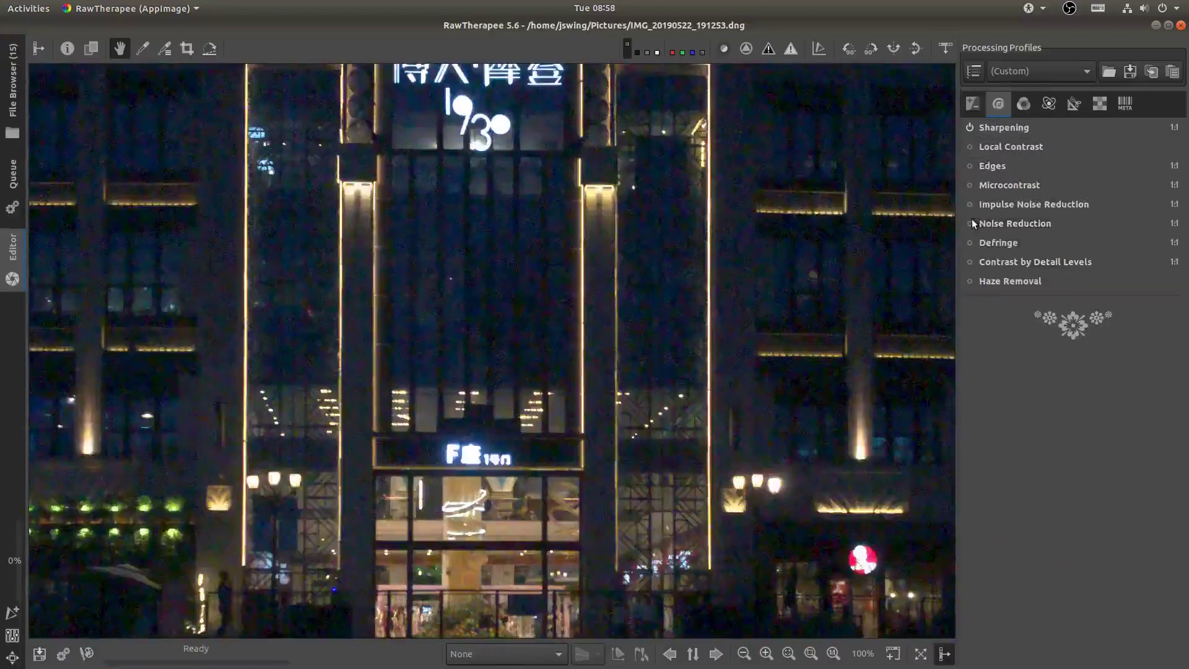
Enable Noise Reduction with Luminance set to 30
click(971, 223)
click(1005, 224)
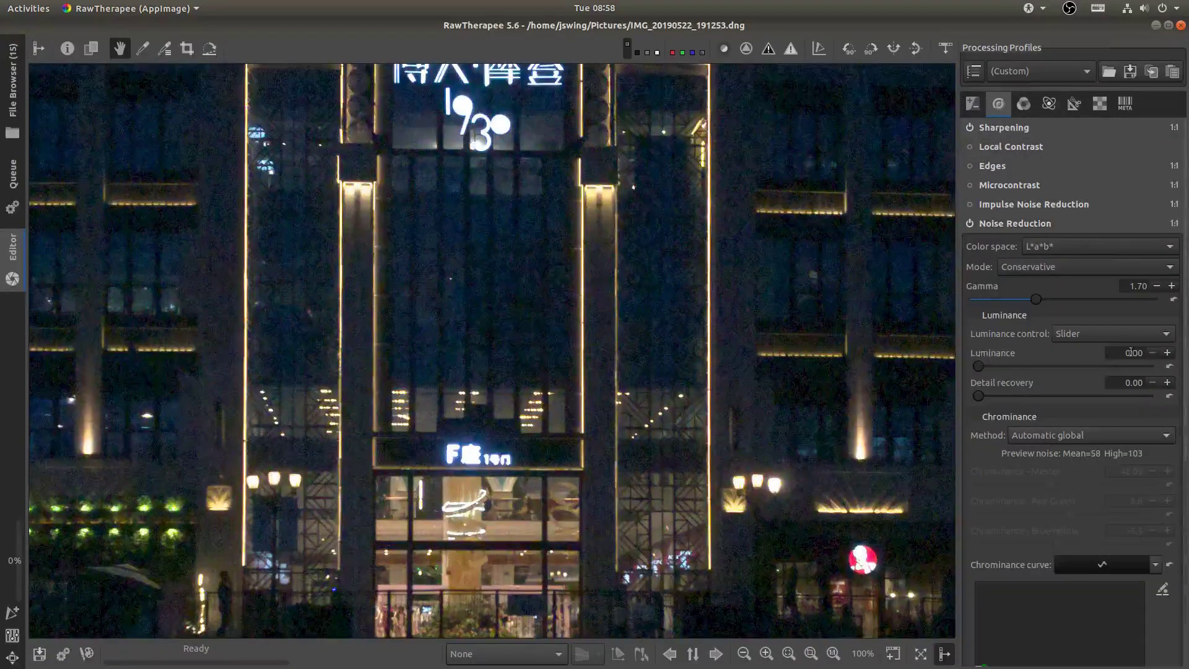
click(1126, 353)
text(30)
key(Return)
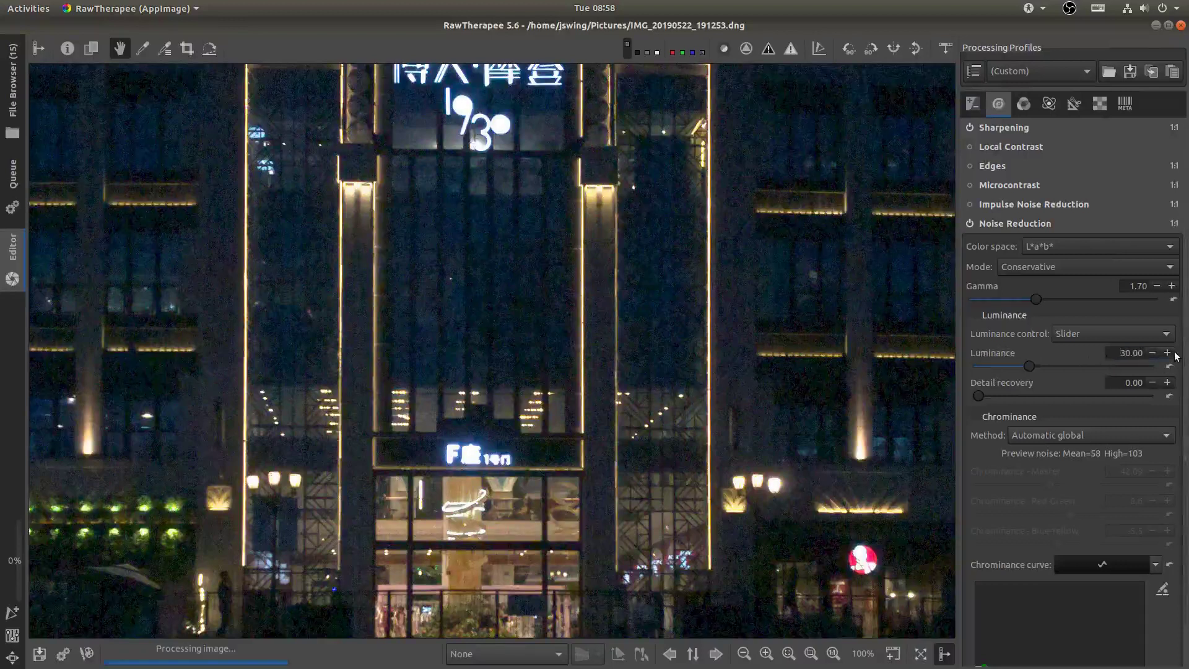
drag(542, 180, 613, 338)
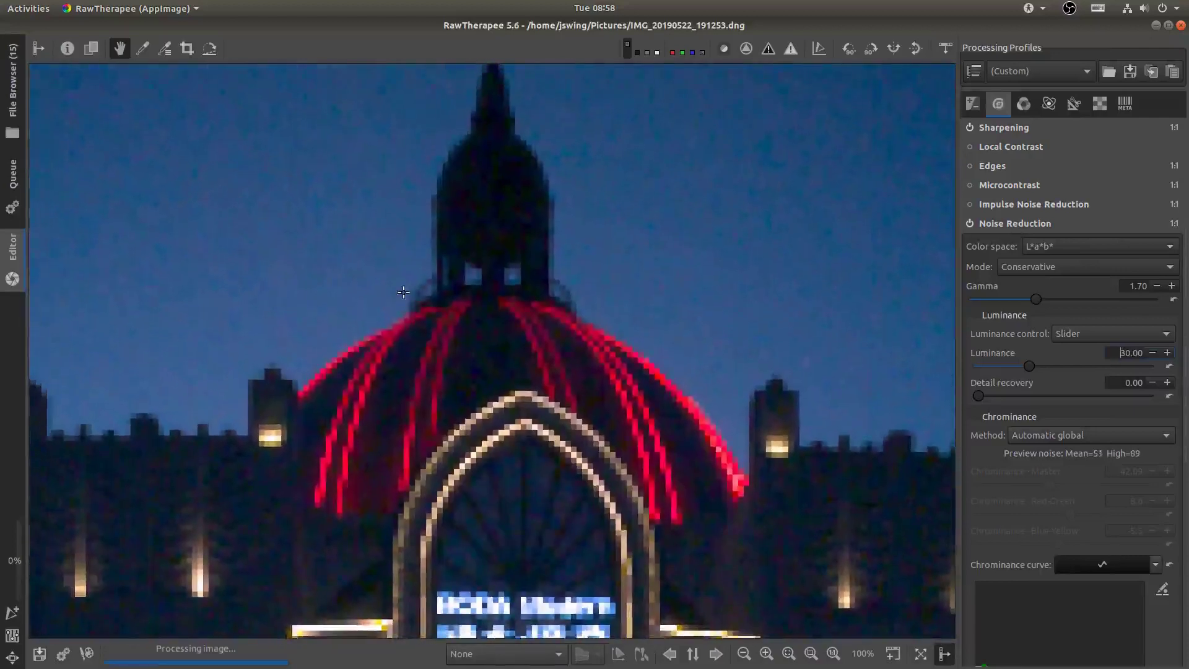
Fit the photo to the preview and set Exposure Black to 400
click(1009, 225)
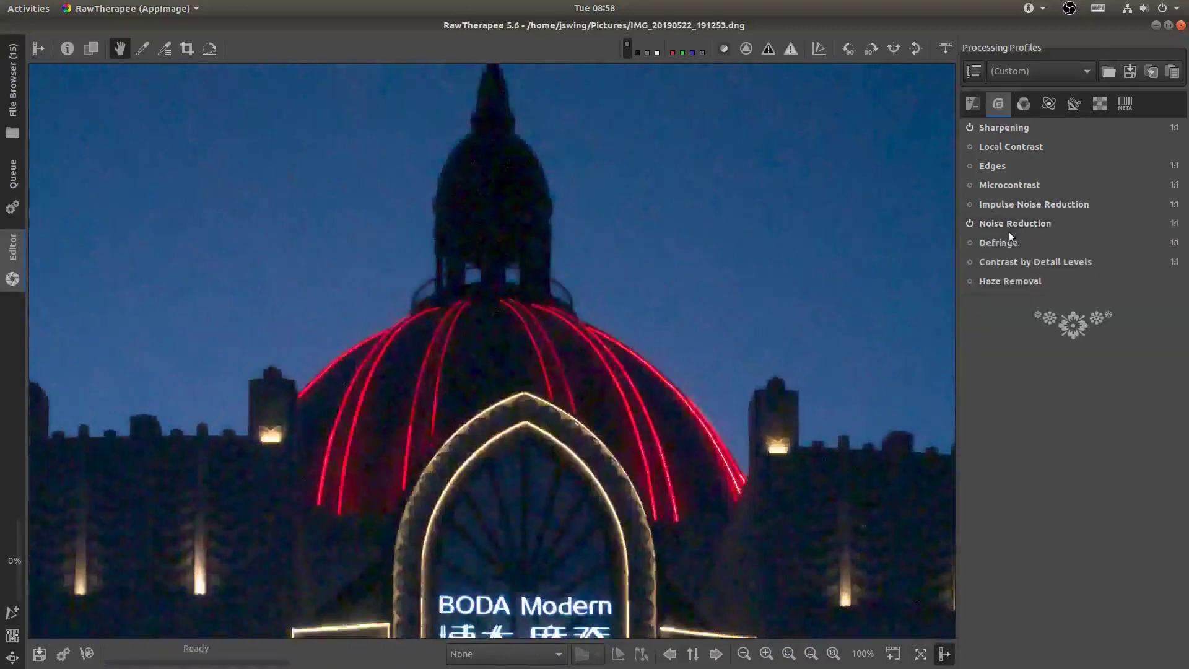
click(972, 103)
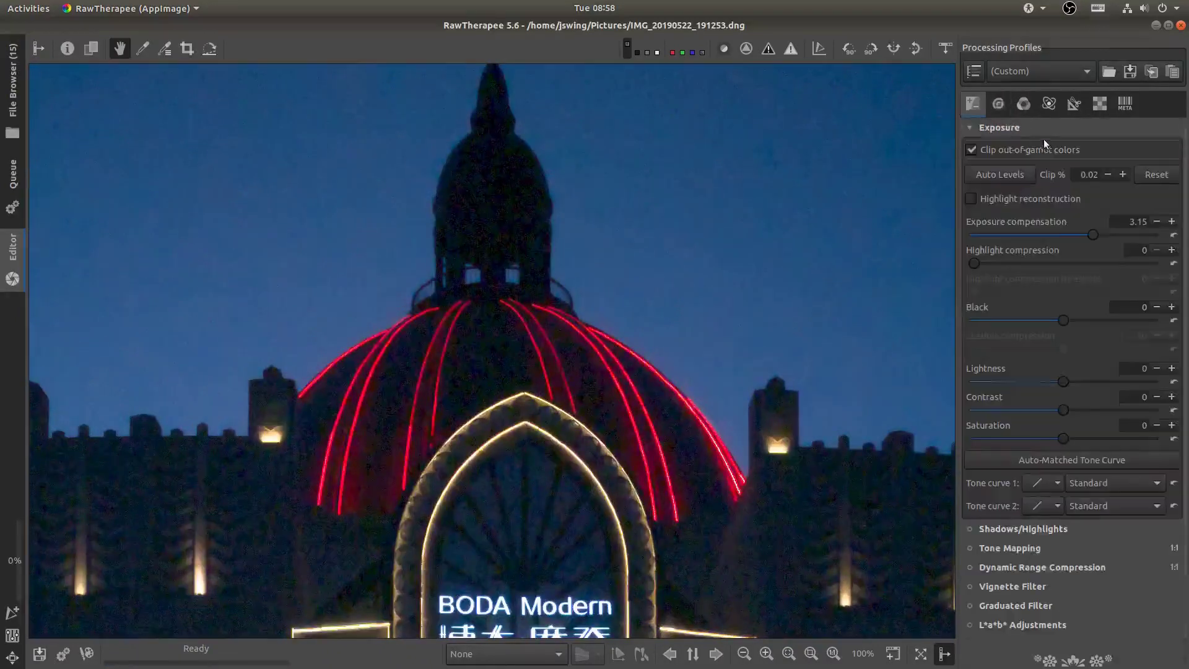
click(809, 658)
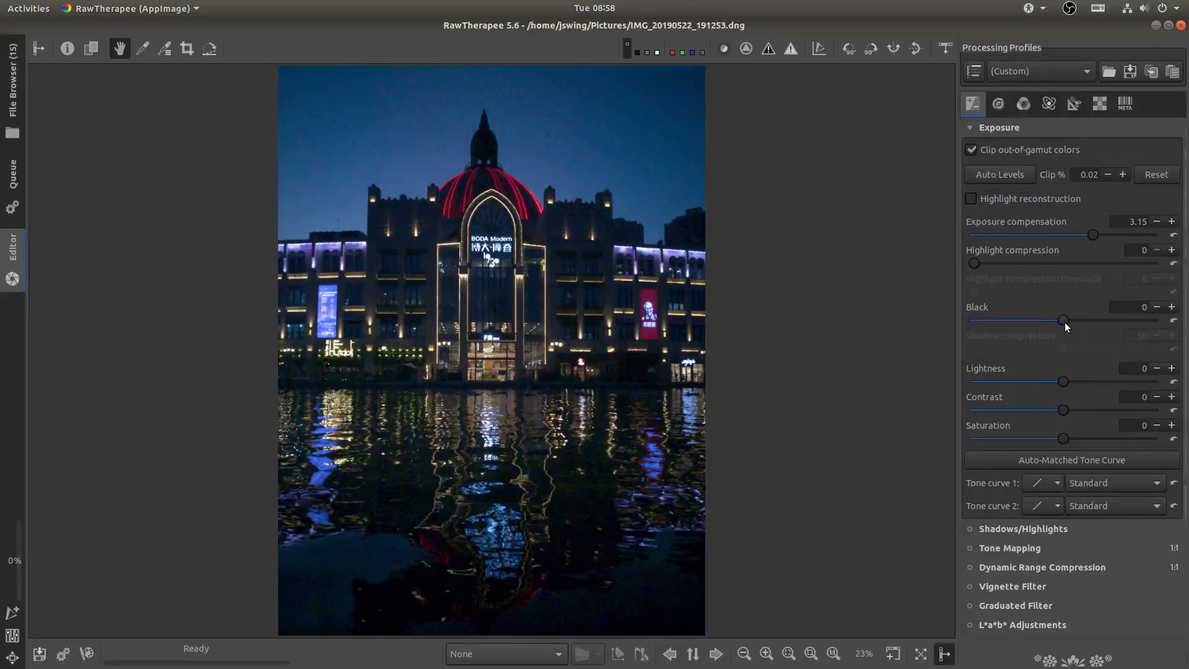
drag(1064, 322, 1079, 321)
double_click(1156, 308)
text(400)
key(Return)
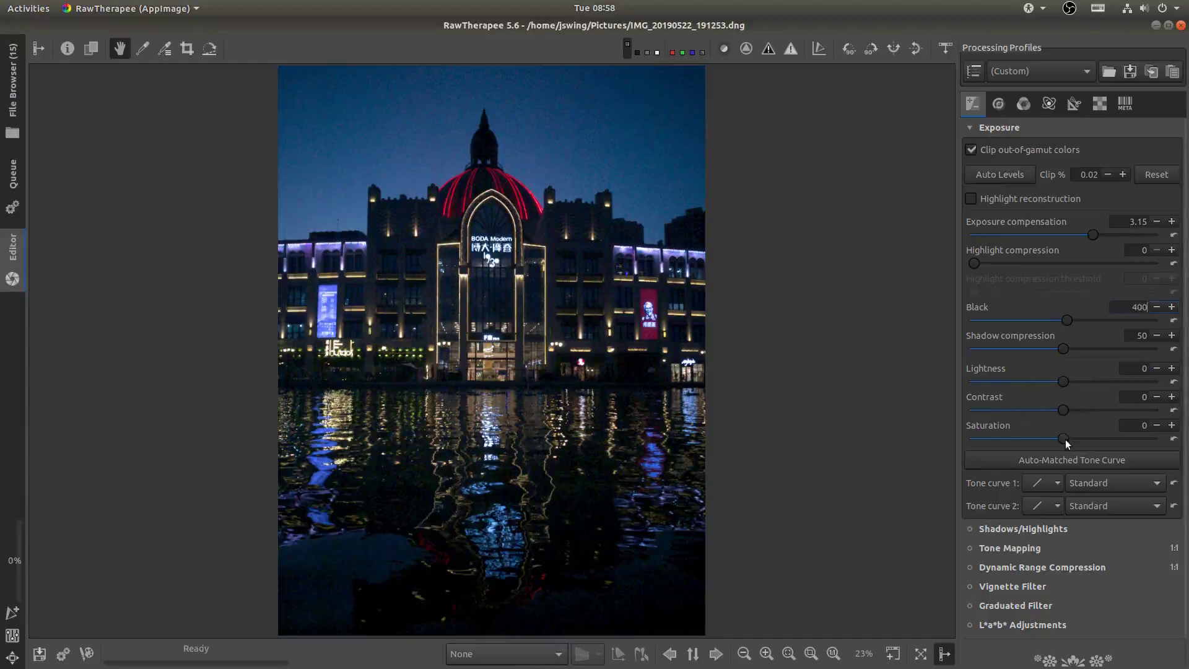
Increase Saturation to 20 for richer night colours
double_click(1143, 425)
text(20)
key(Return)
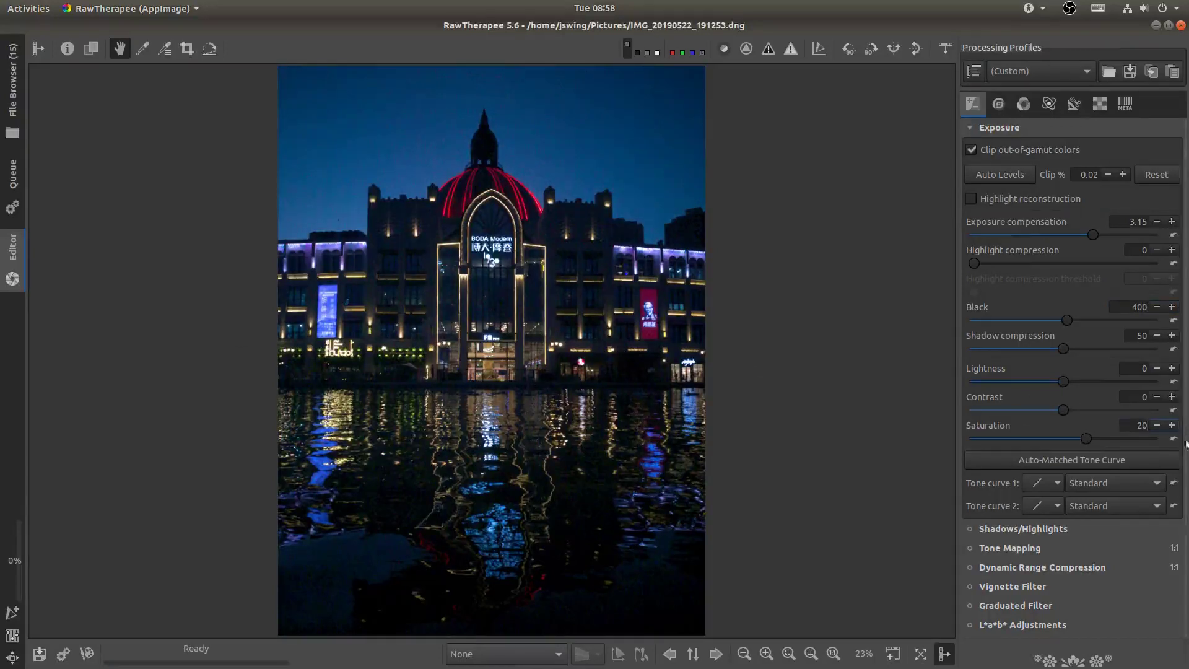
click(1028, 130)
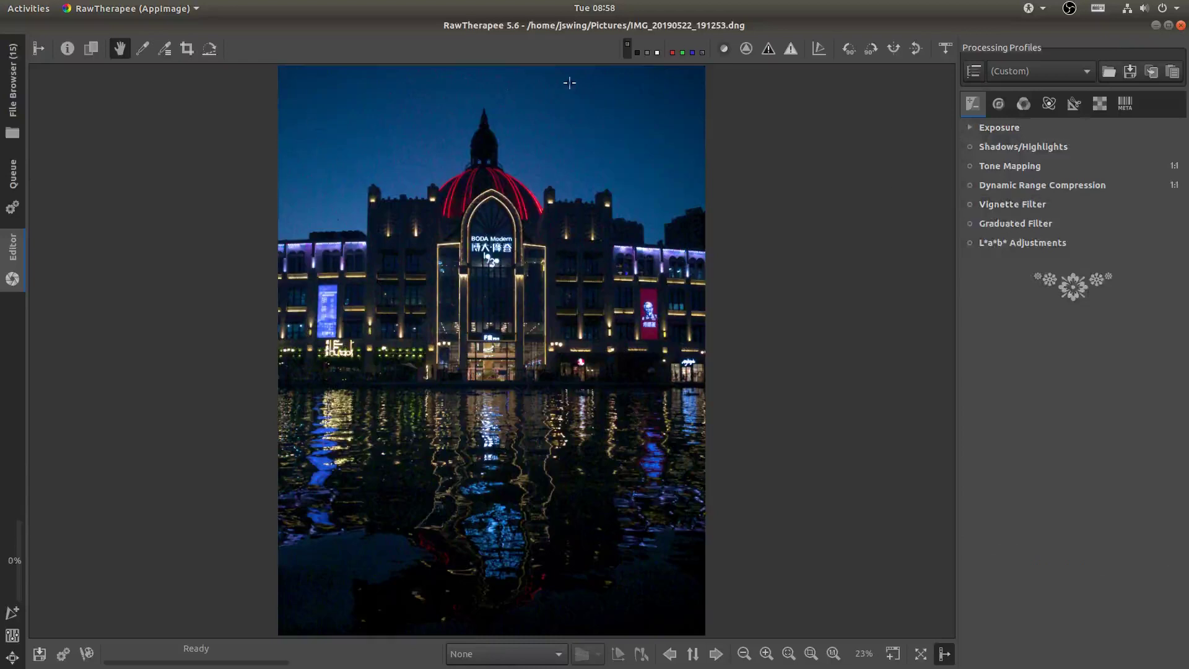
Enable the Vignette Filter at Strength -0.50, toggling it off and on to compare
click(1034, 203)
click(969, 205)
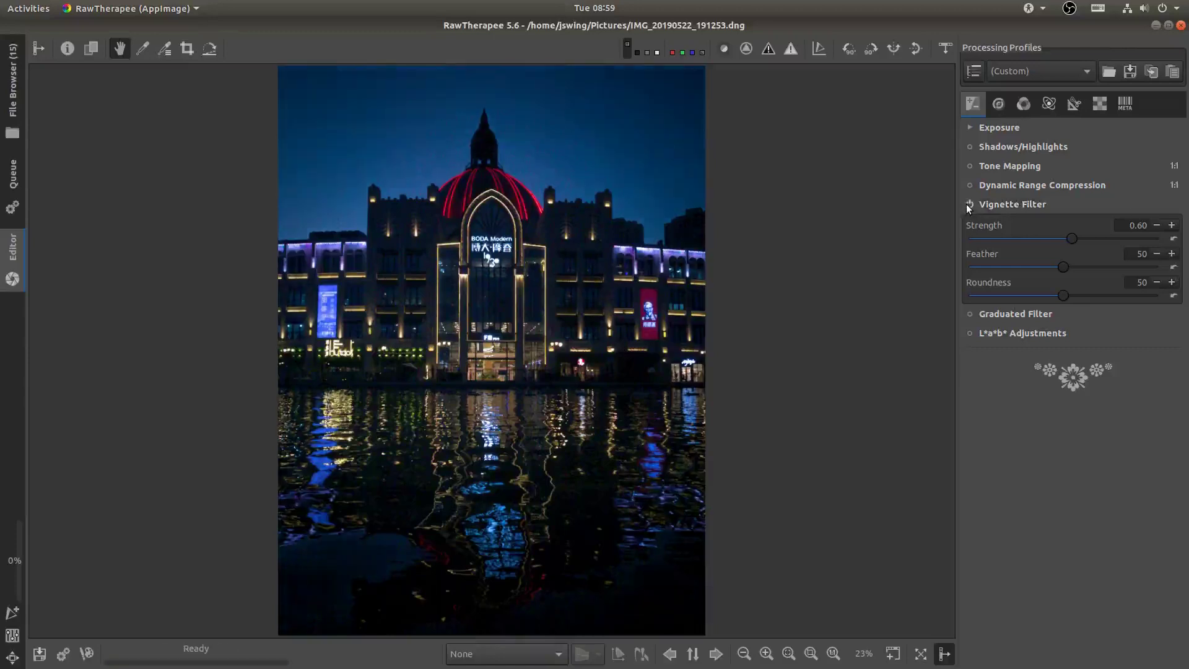
drag(1071, 238, 1050, 236)
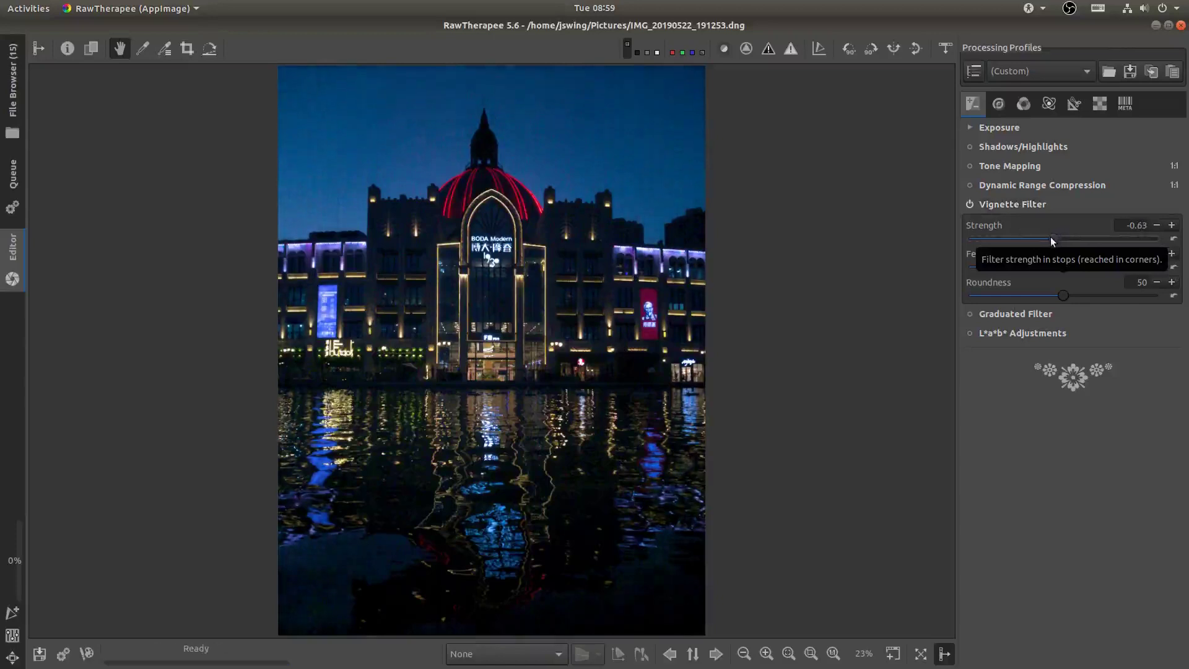
drag(1051, 237, 1052, 237)
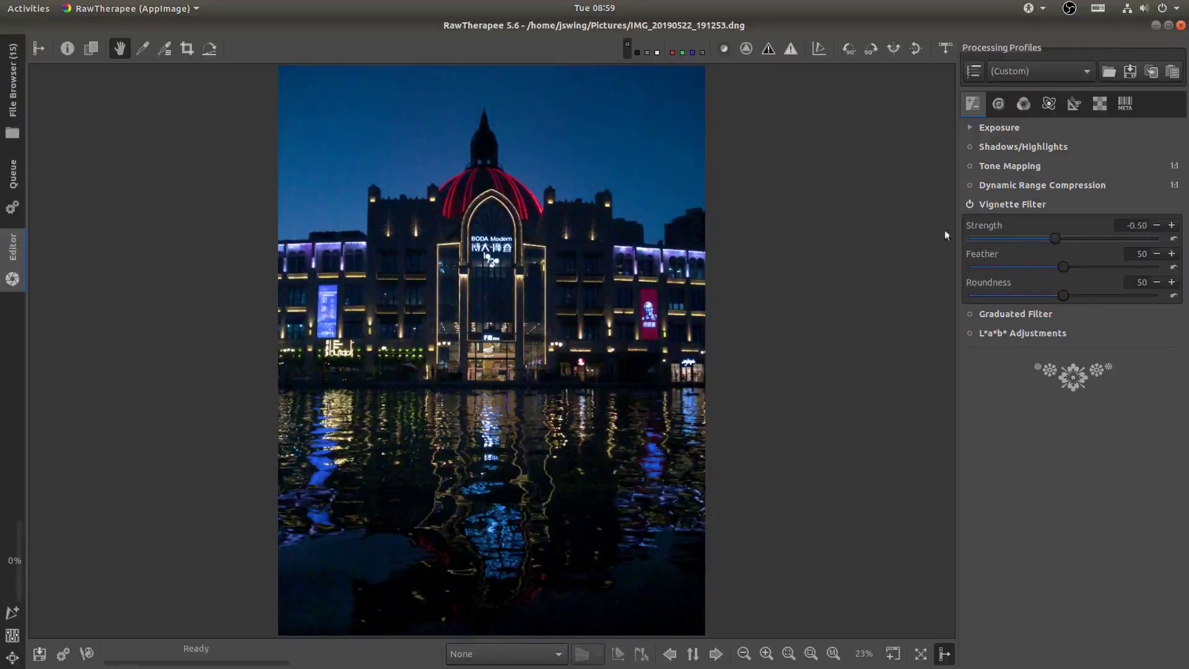
click(970, 204)
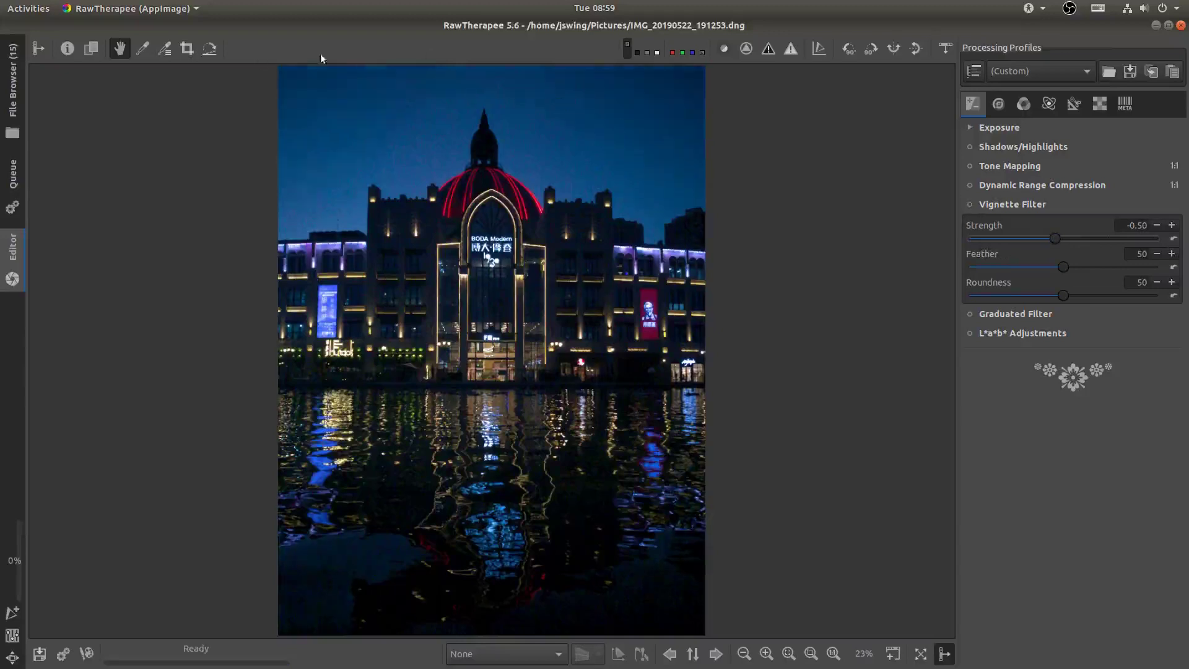
click(968, 205)
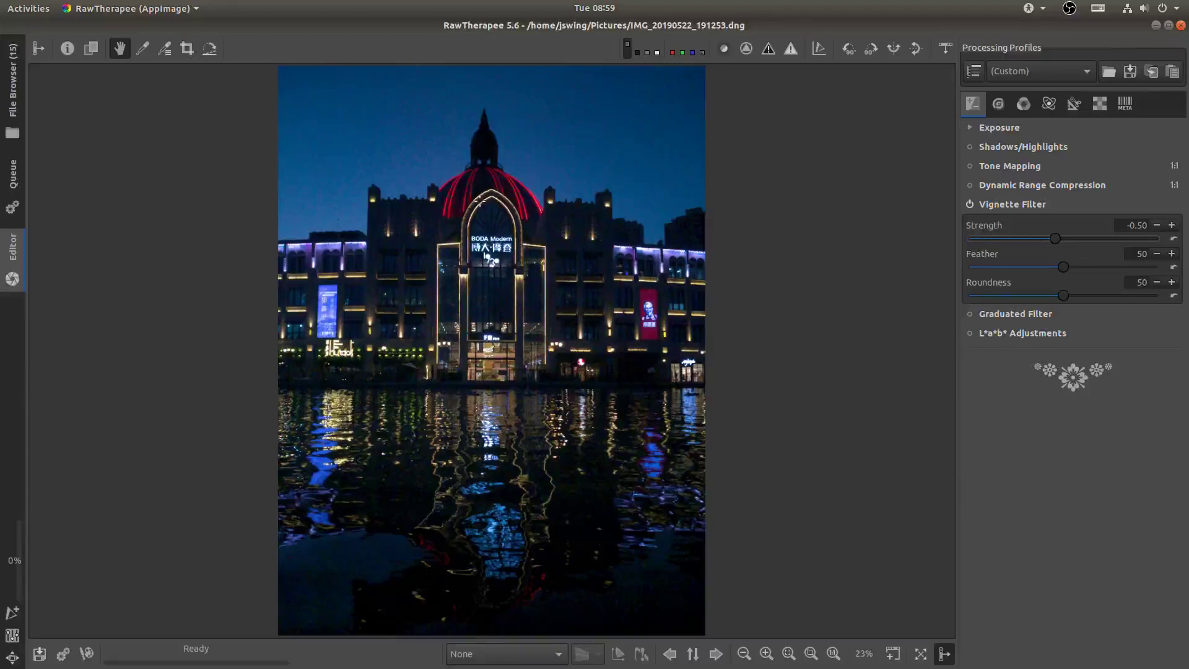
Switch on Vibrance in the Color tools with Pastel Tones set to 20
click(1025, 205)
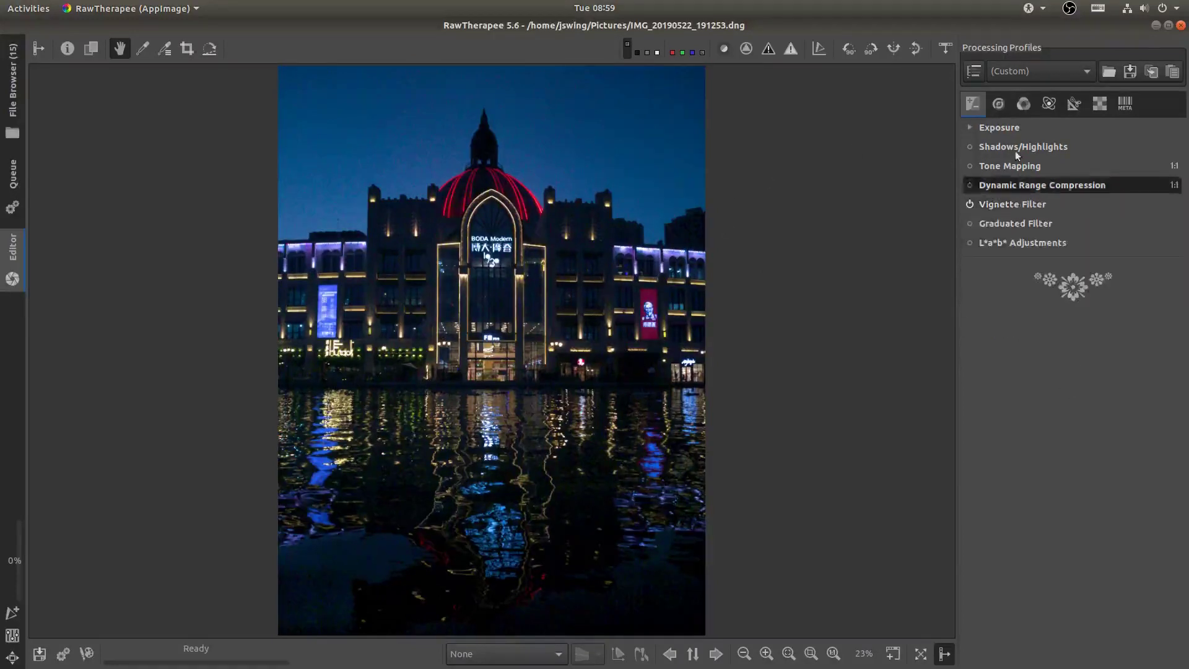
click(1023, 106)
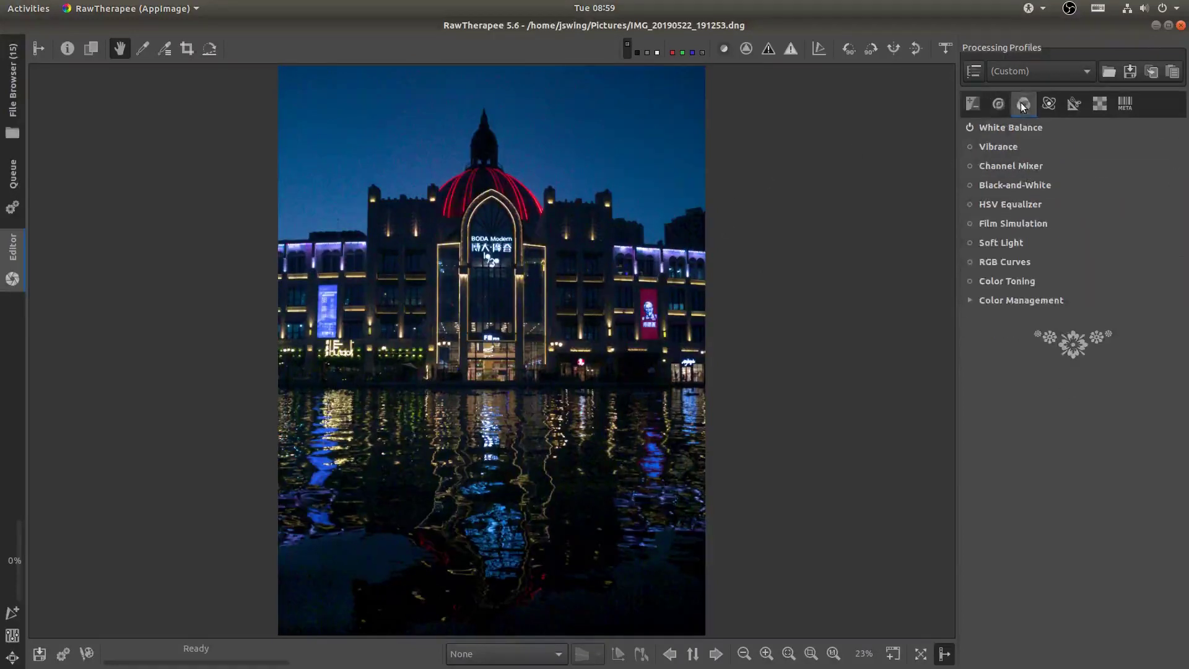
click(970, 148)
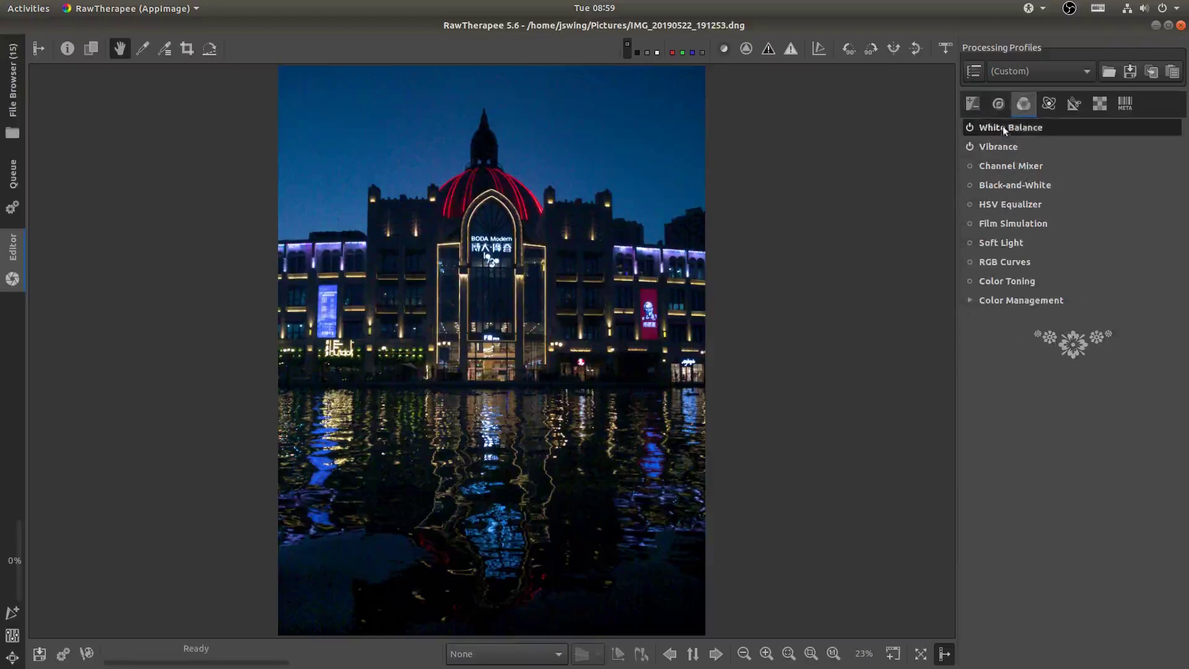
click(997, 147)
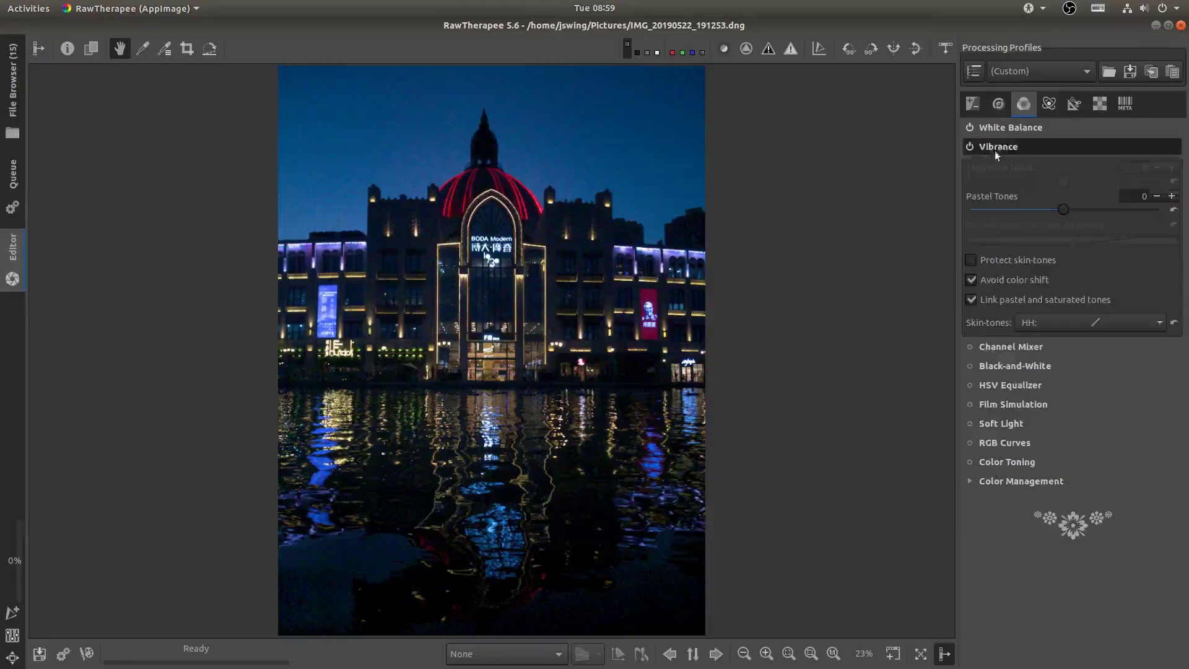
click(1157, 195)
click(1171, 196)
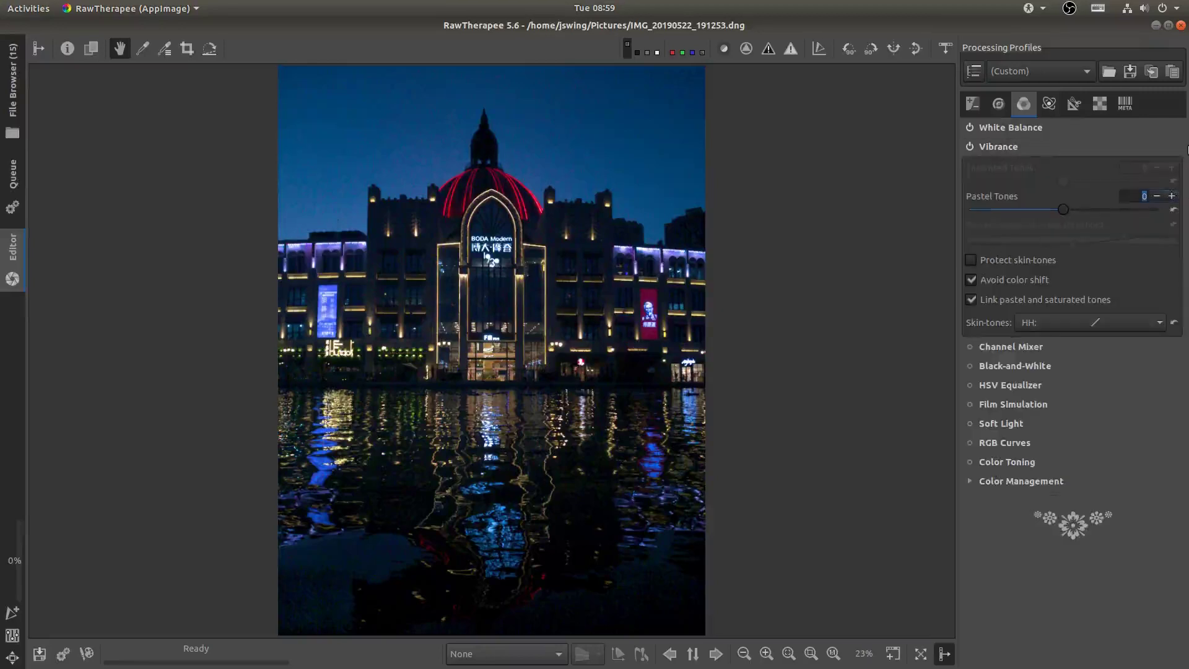
text(20)
key(Return)
click(970, 148)
click(970, 148)
Set the Color Toning method to Color Balance Shadows/Midtones/Highlights after trying RGB - Sliders
click(1027, 146)
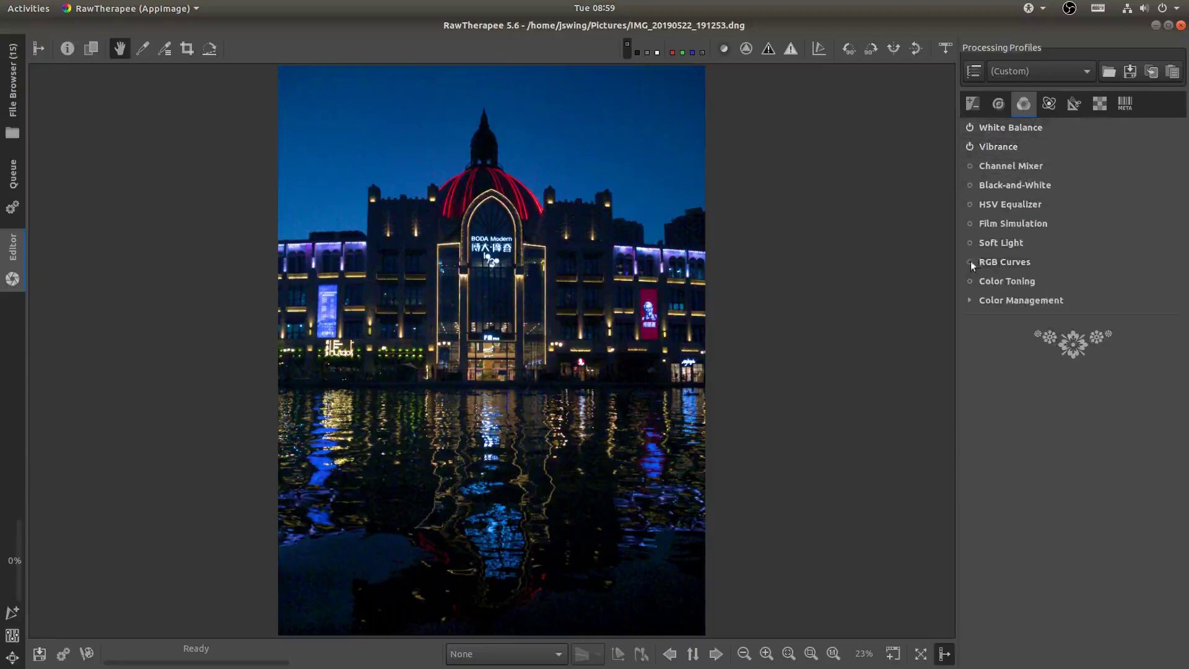
click(1002, 280)
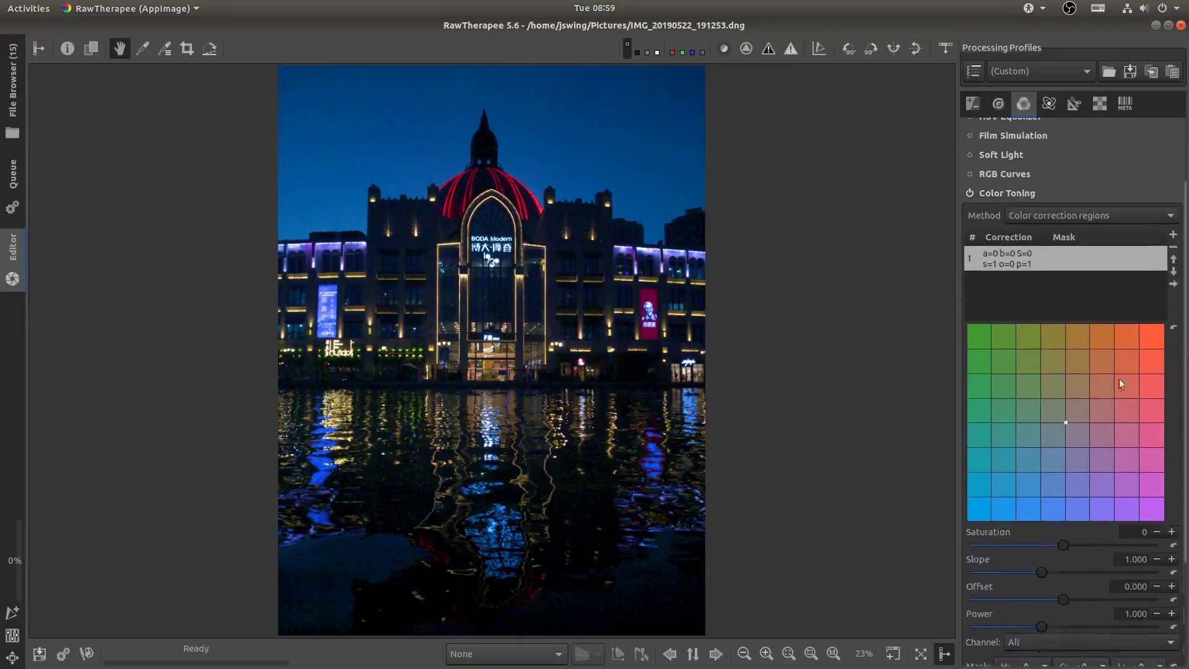
click(1086, 215)
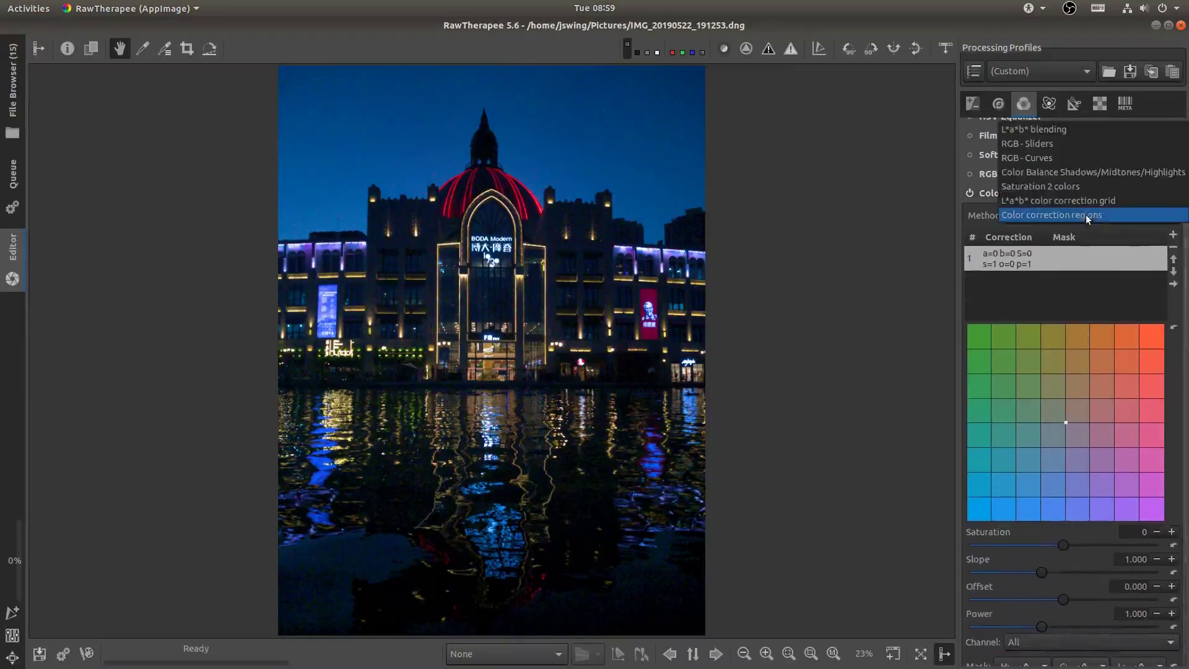
click(1036, 145)
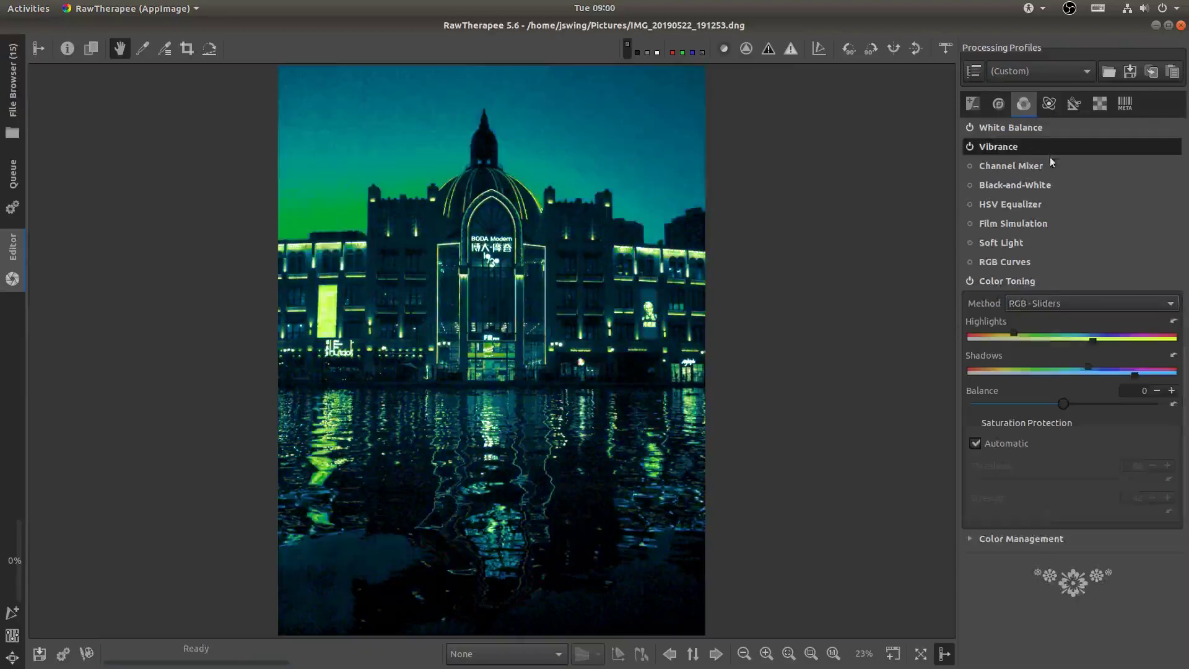
click(1057, 301)
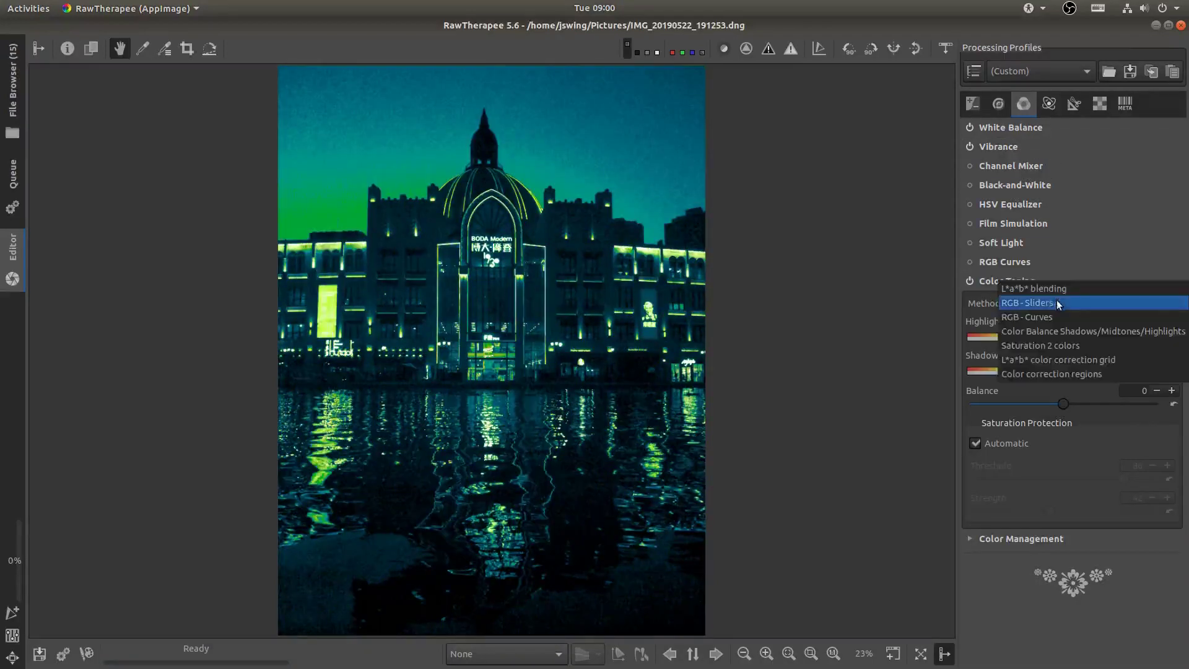
click(1028, 331)
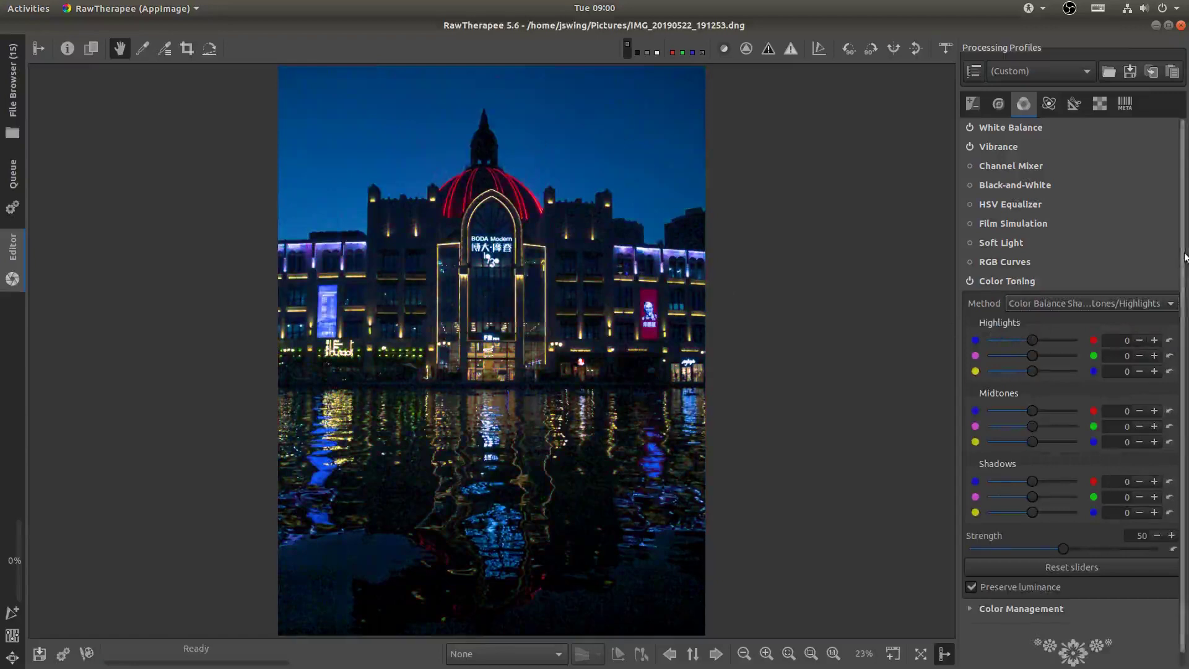
Set the Shadows colour balance to 5 and the Midtones balances to -12 and 11
scroll(1053, 402, down, 1)
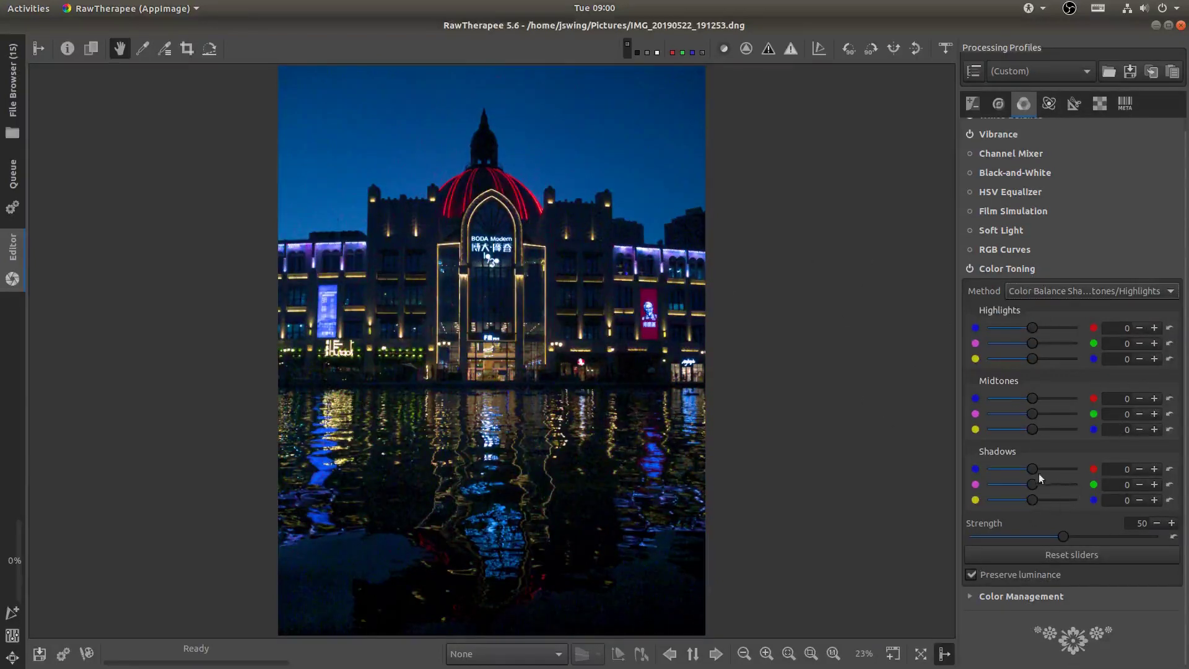
drag(1036, 470, 1039, 472)
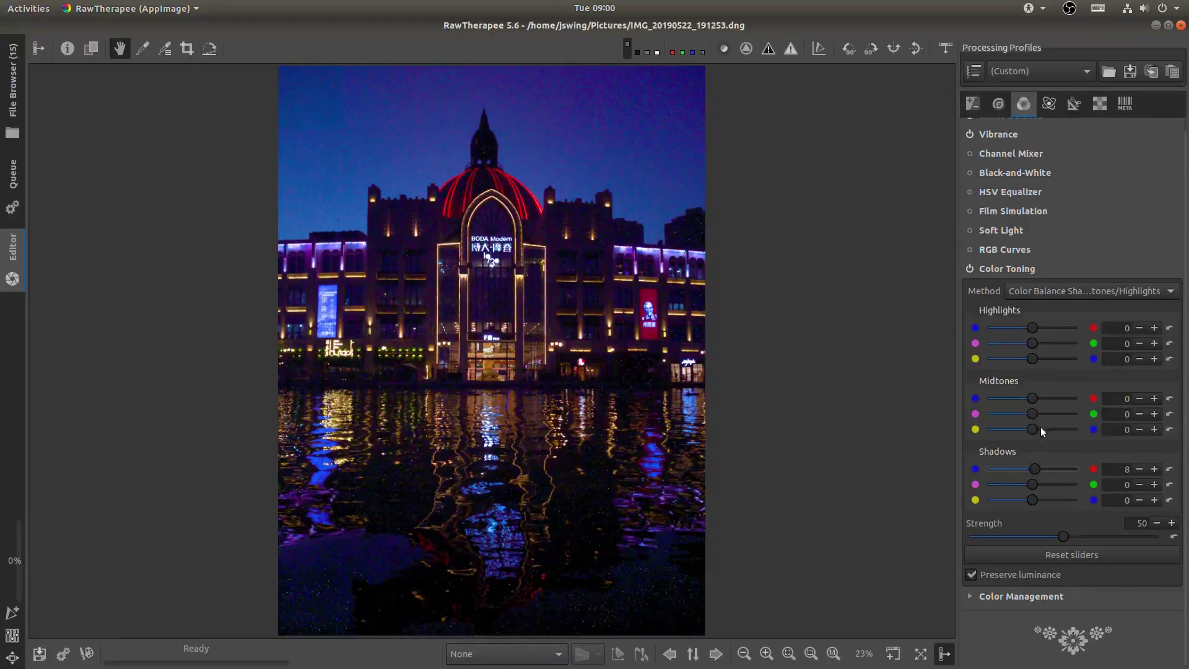
click(1140, 469)
click(1139, 470)
click(1139, 469)
drag(1035, 402, 1038, 432)
Shift the Highlights balance to -30 toward yellow, toggling Color Toning to compare
drag(1031, 362, 1012, 362)
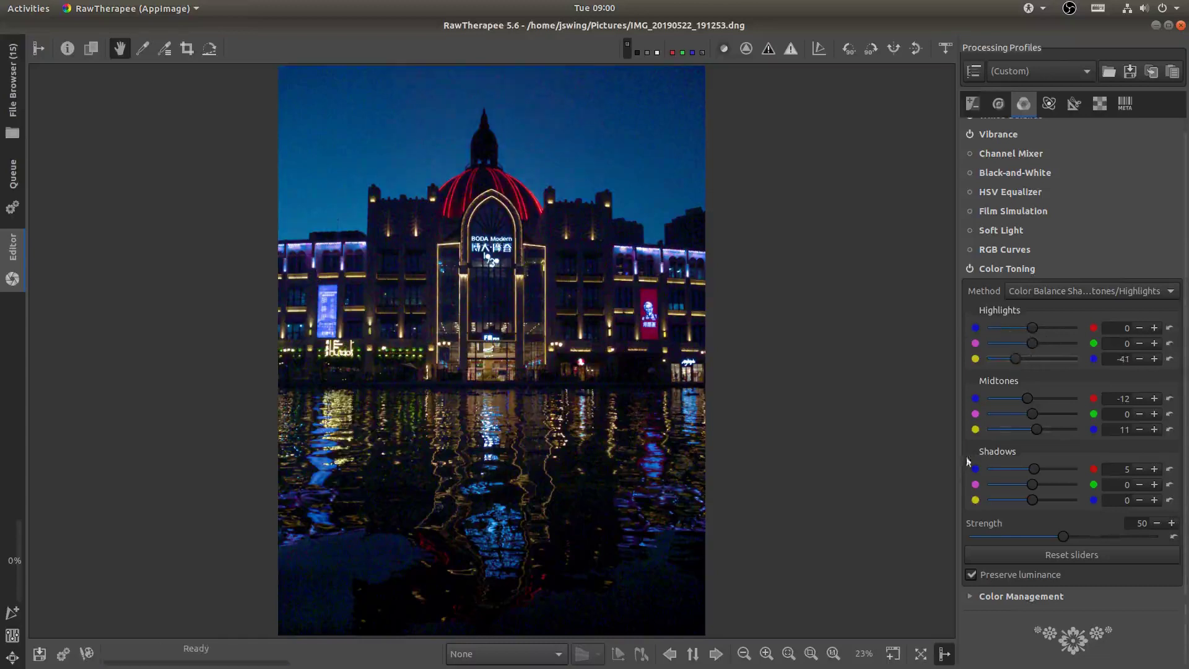
drag(1011, 358, 1016, 358)
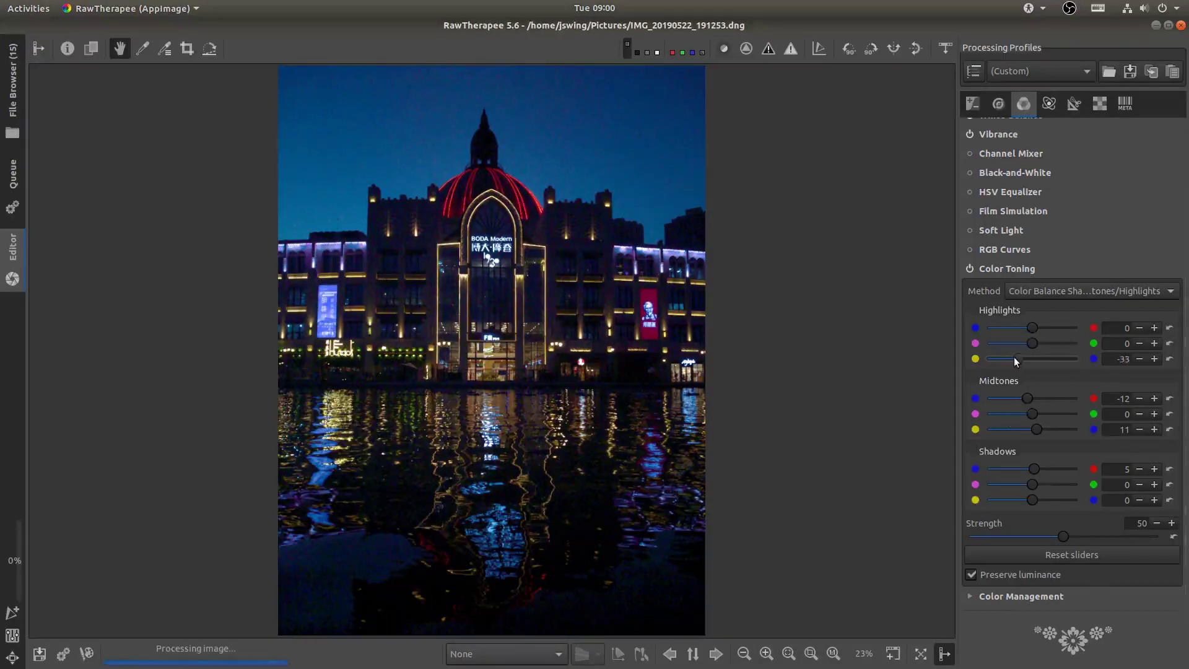
click(972, 268)
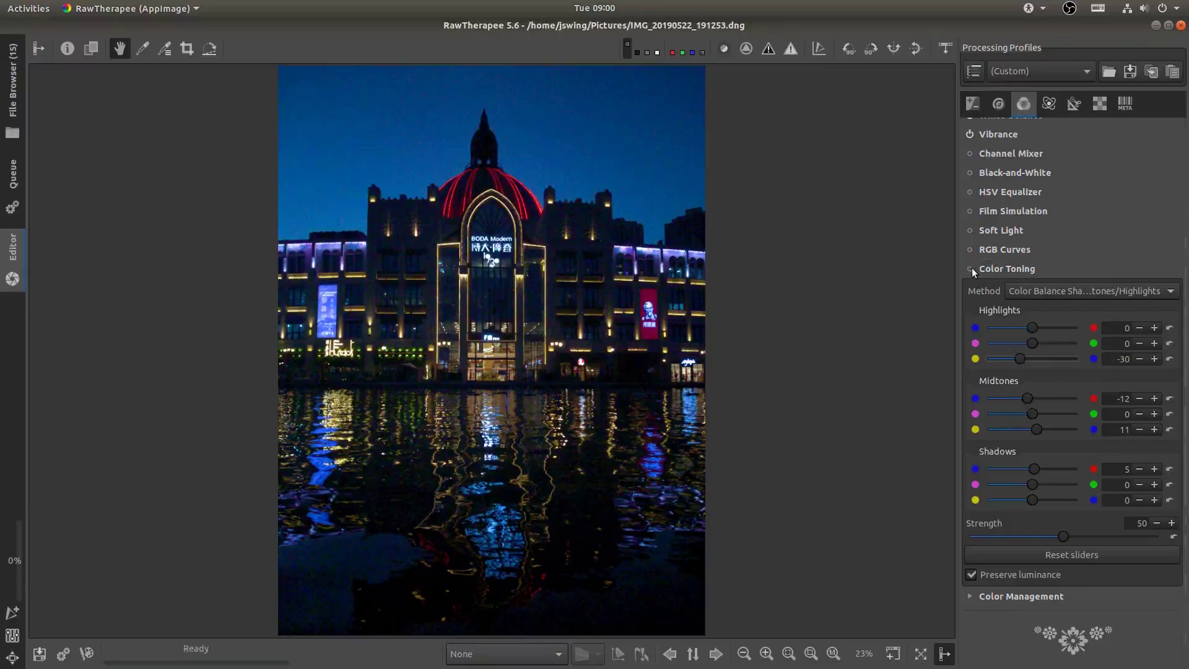
click(971, 267)
click(972, 267)
click(972, 268)
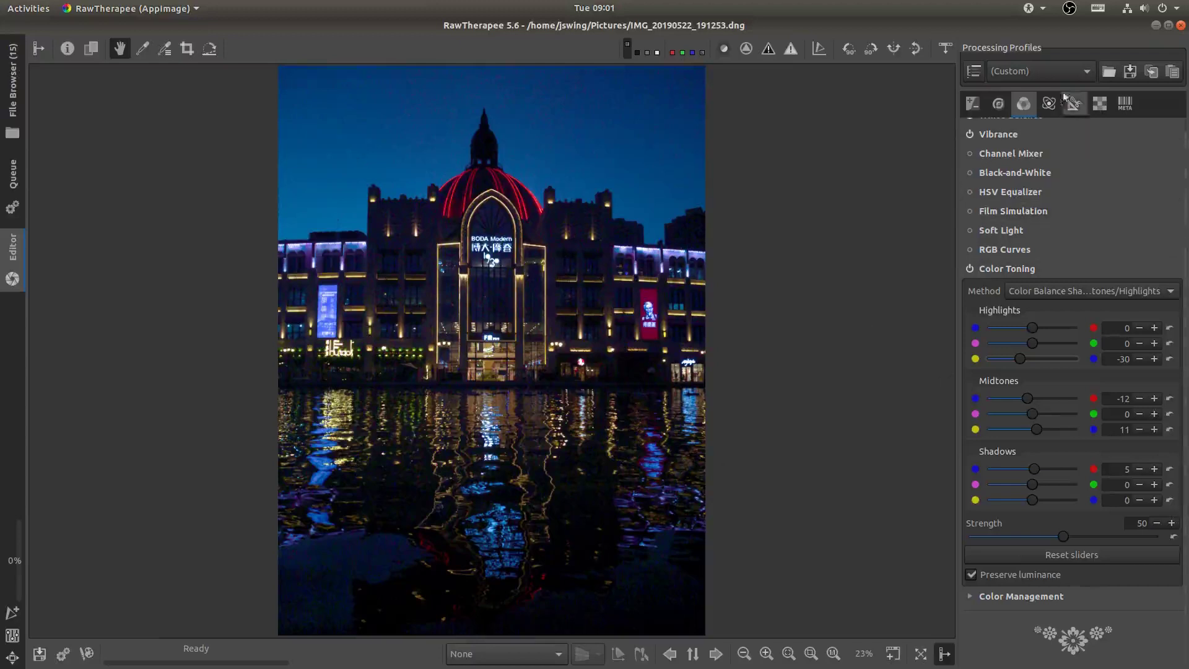
Straighten the photo by drawing a level line along the building with the Straighten tool
click(994, 272)
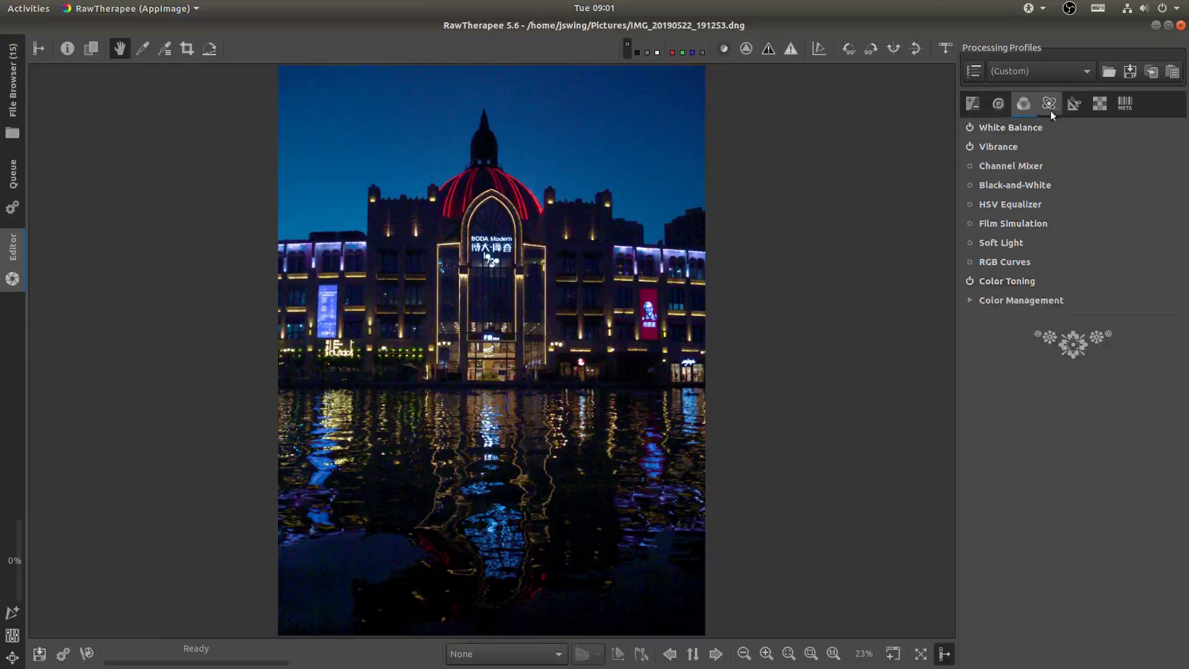
click(1056, 106)
click(1082, 105)
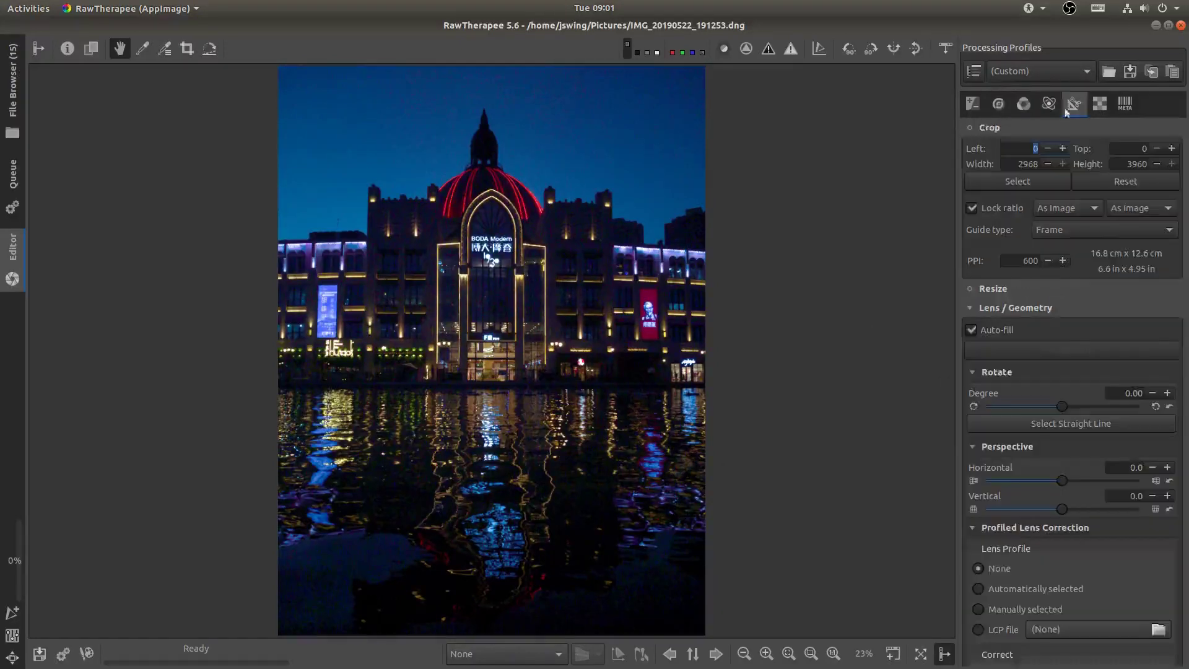
click(210, 48)
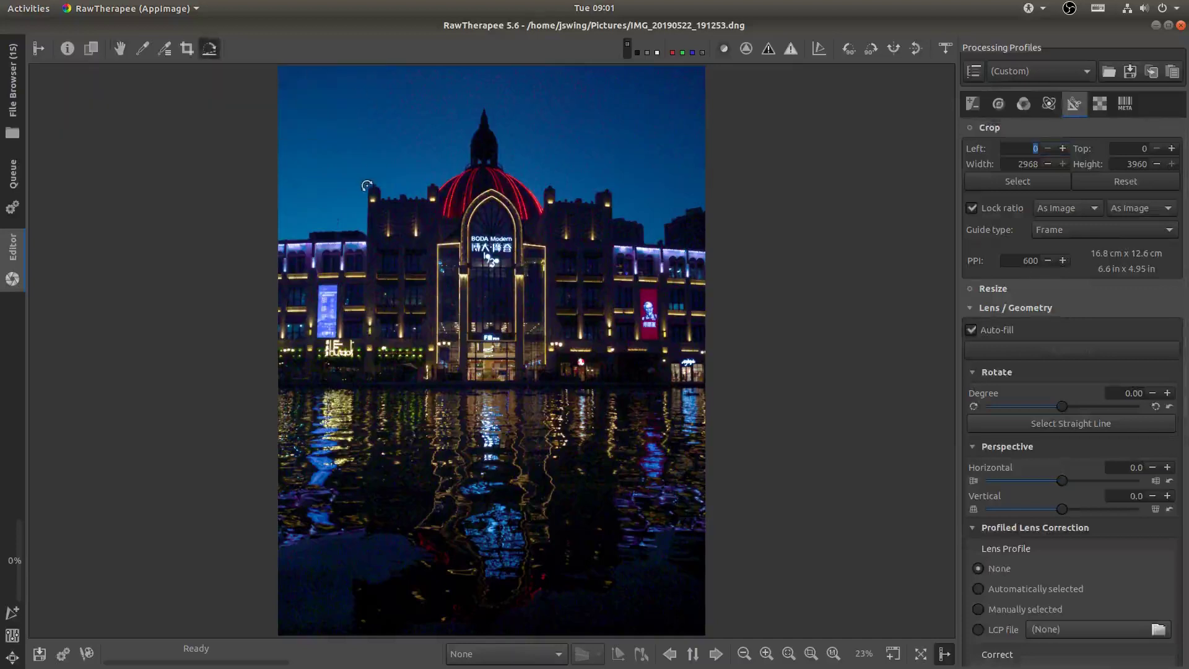
drag(367, 185, 362, 451)
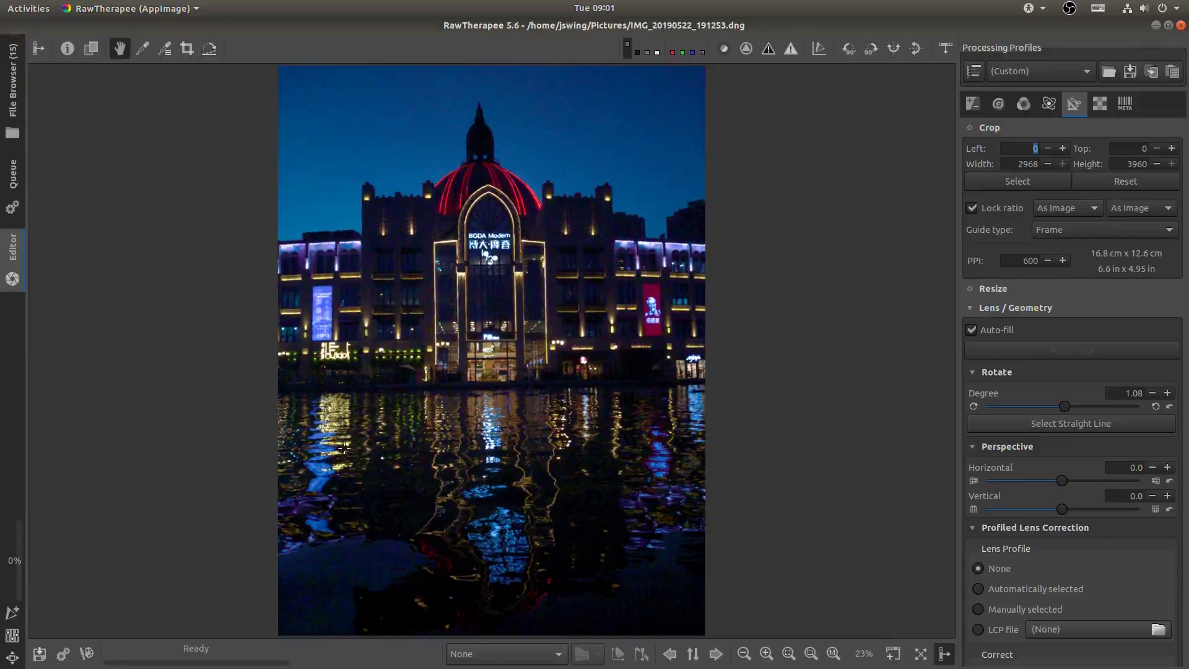
Fine-tune the Rotate Degree value down to 0.75
click(1152, 394)
click(1151, 394)
click(1152, 394)
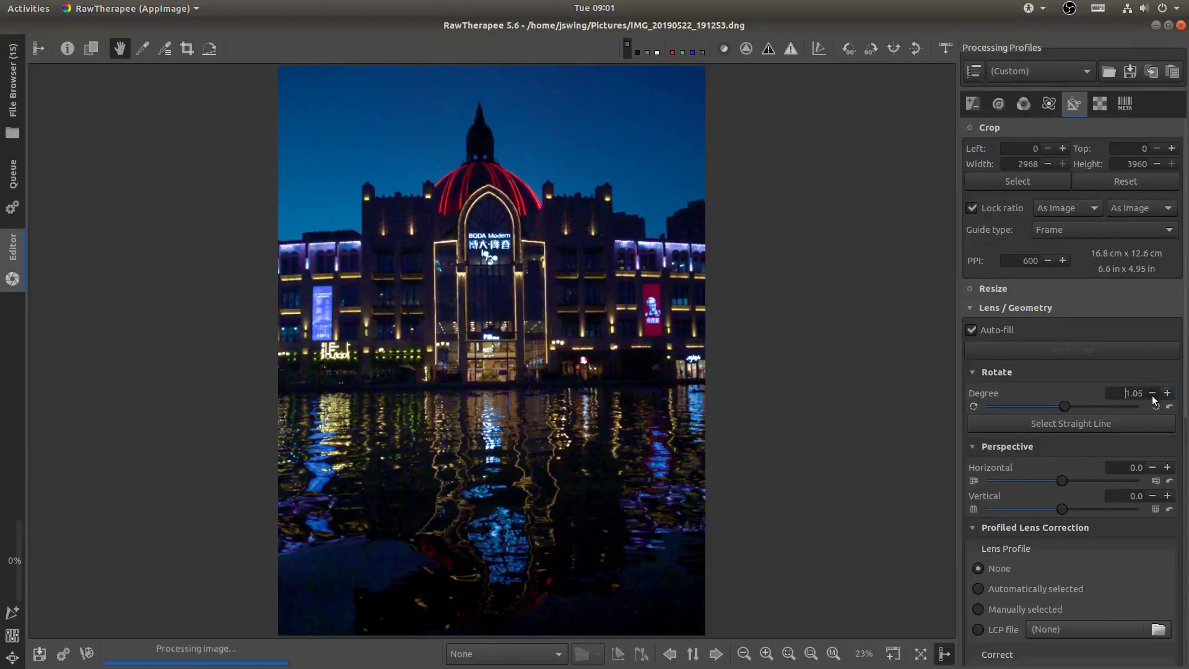
scroll(1152, 395, down, 10)
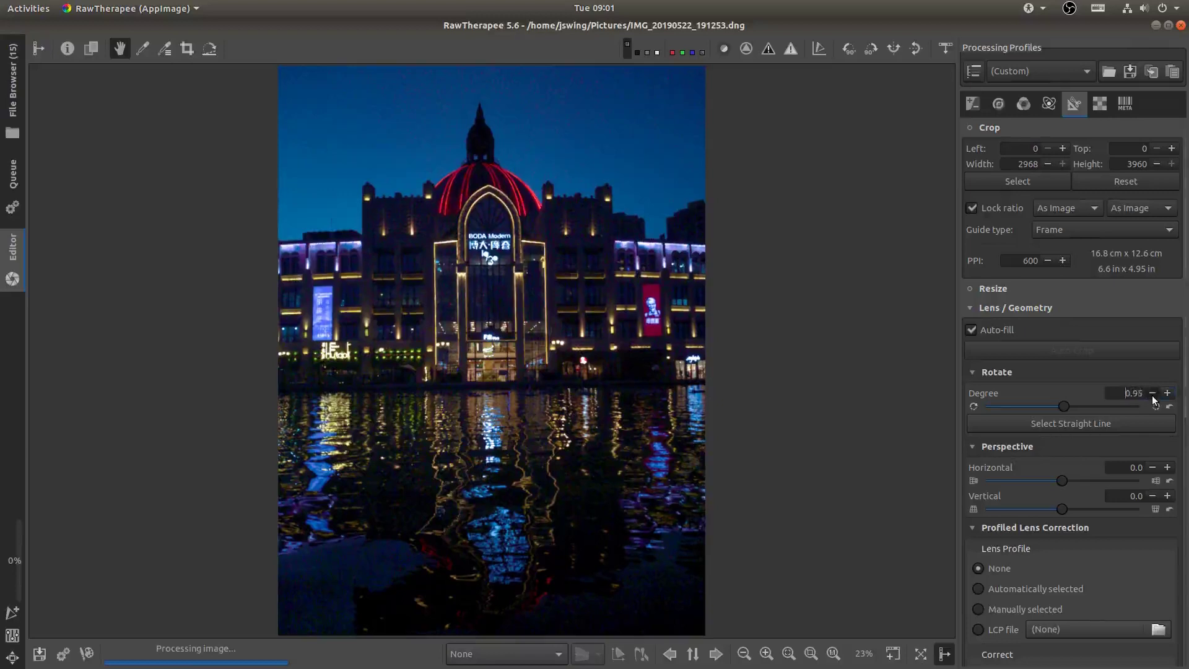
scroll(1152, 395, down, 3)
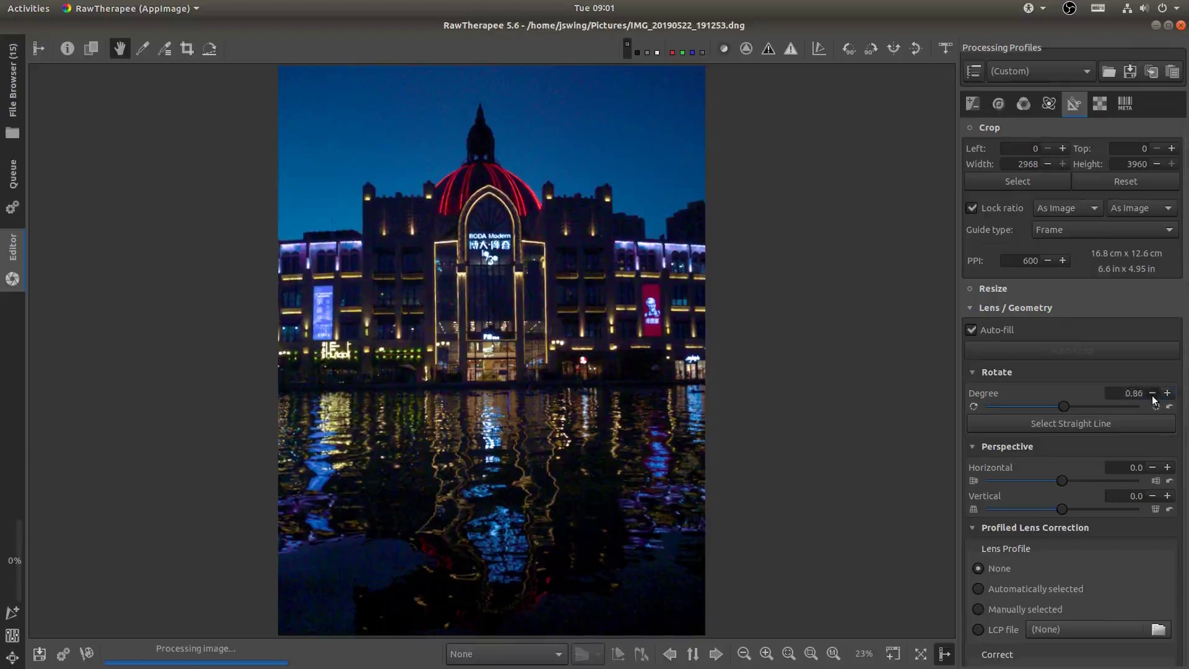
scroll(1152, 395, down, 7)
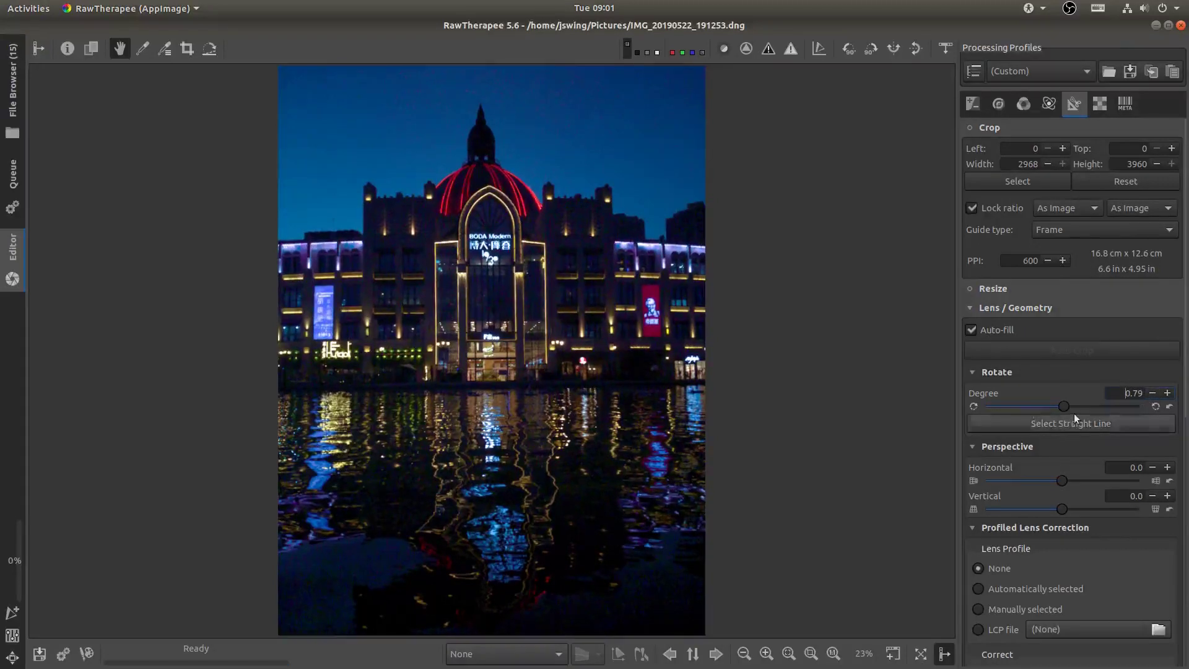
scroll(1153, 393, down, 3)
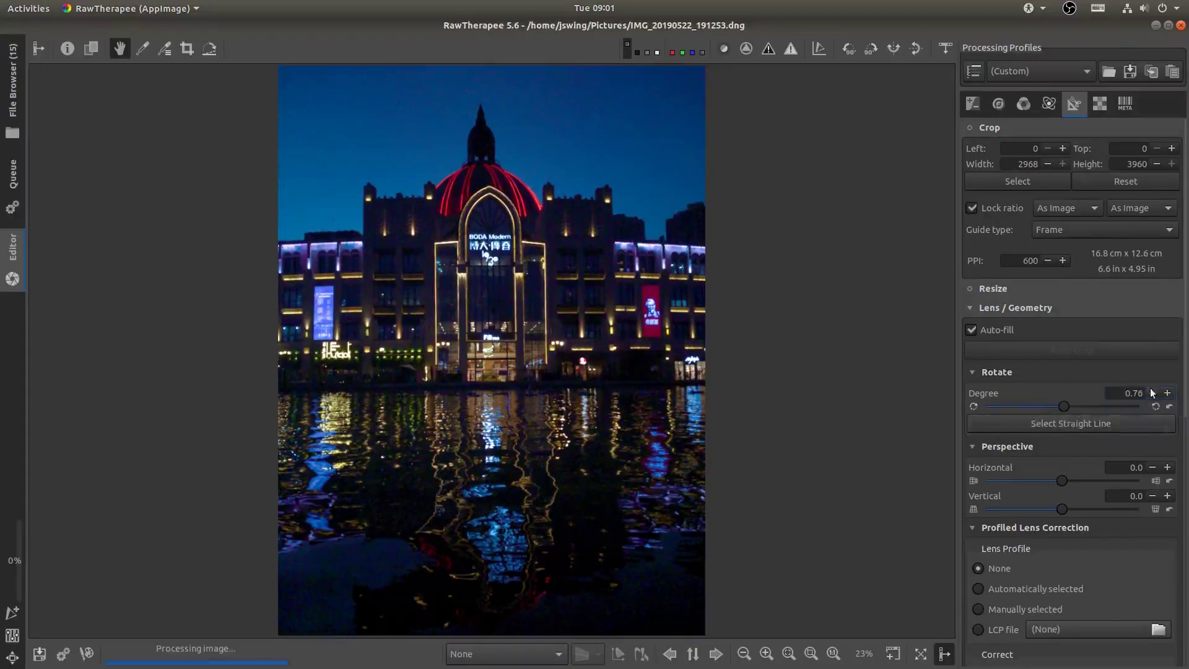
scroll(1155, 397, down, 1)
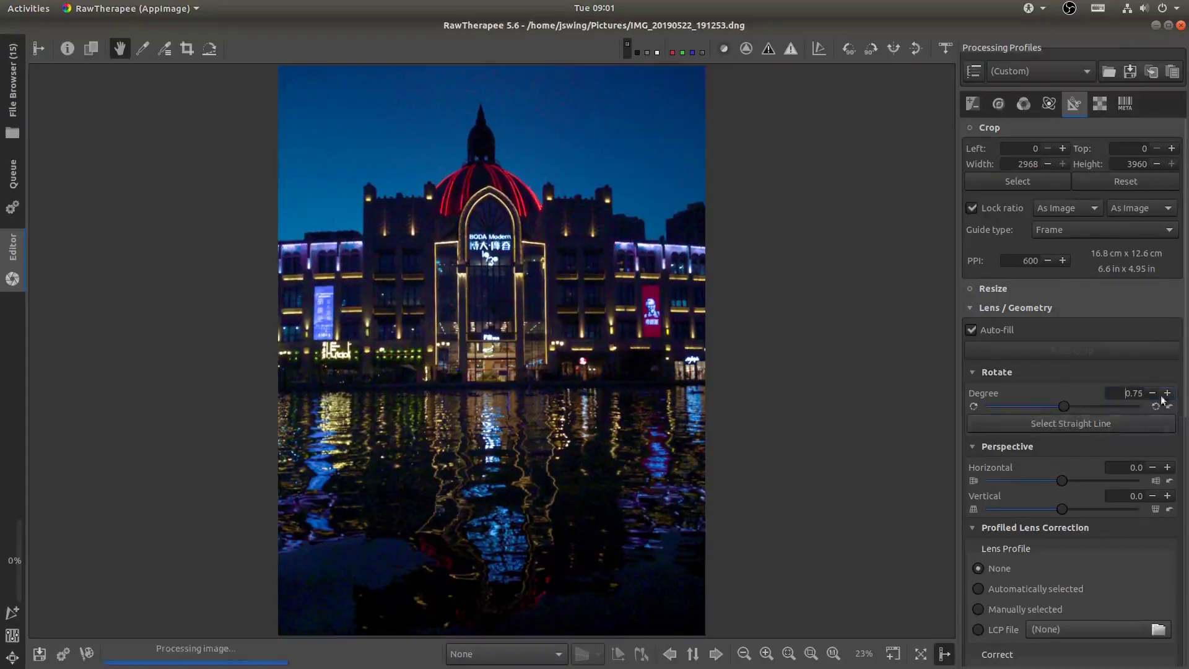
Enable cropping with the aspect ratio locked to 4:5
click(970, 128)
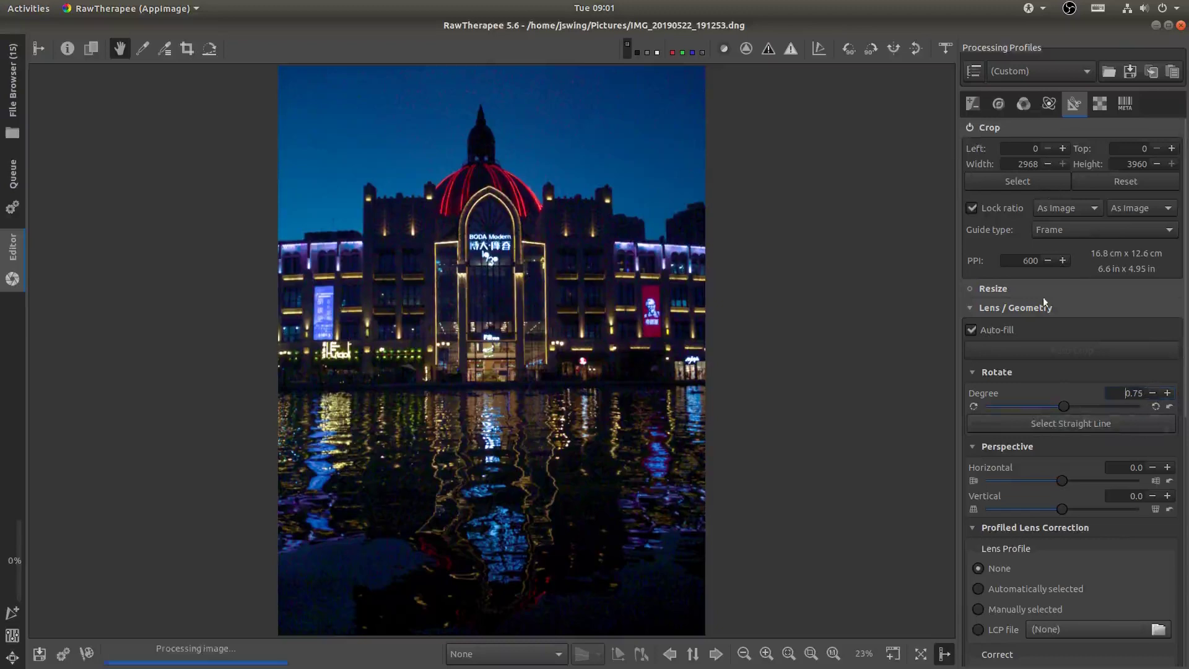
click(1100, 210)
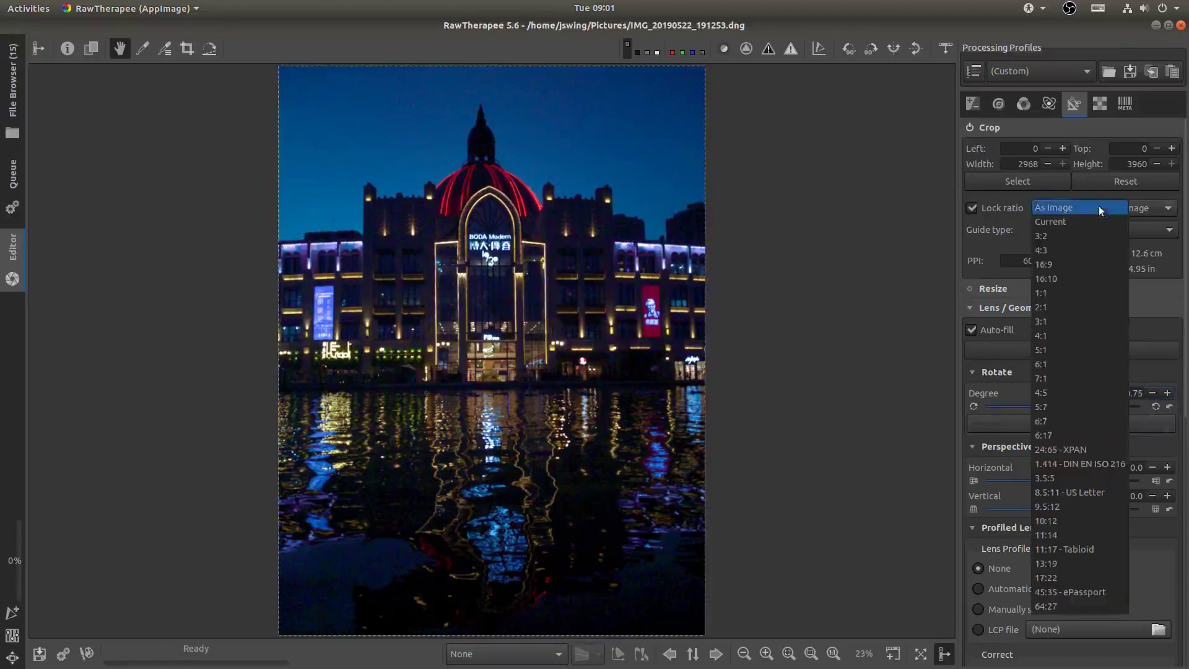
click(1053, 393)
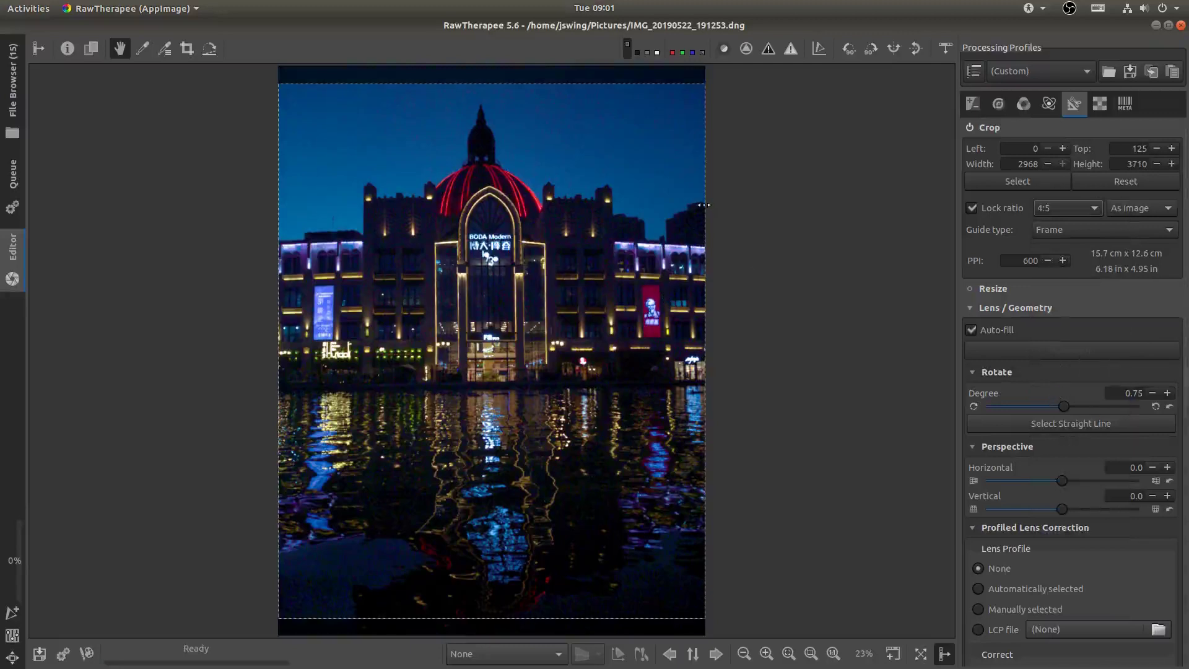
Drag the crop edges to frame the building at 2466 × 3082, full image height
drag(707, 207, 618, 206)
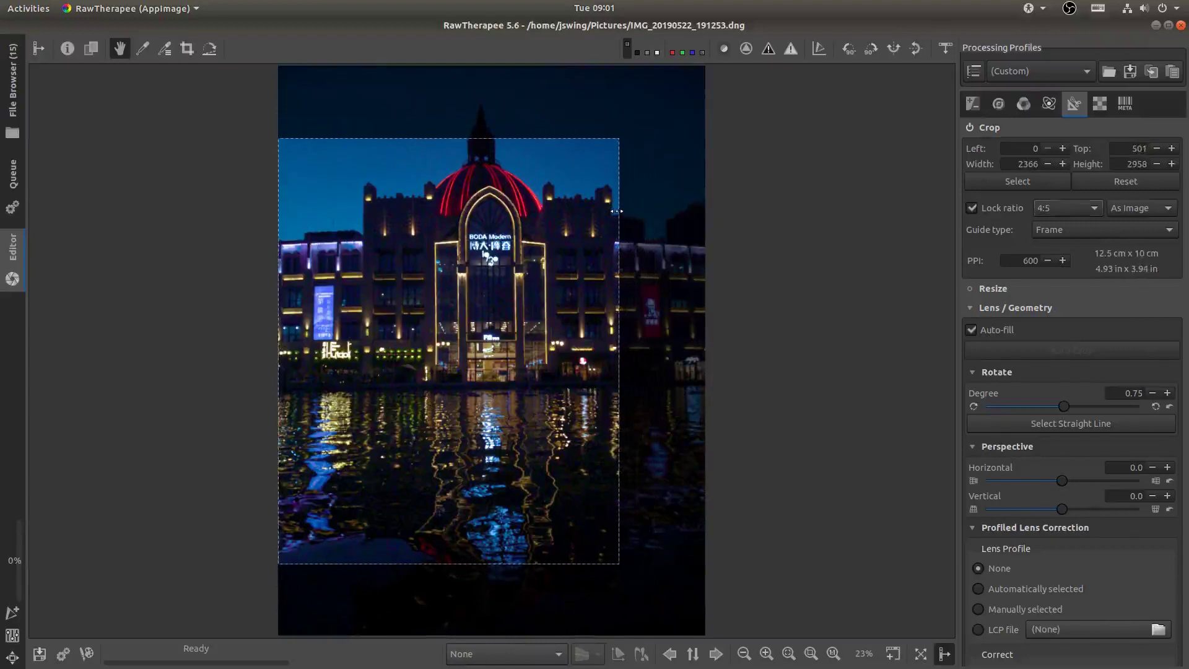
drag(277, 263, 362, 255)
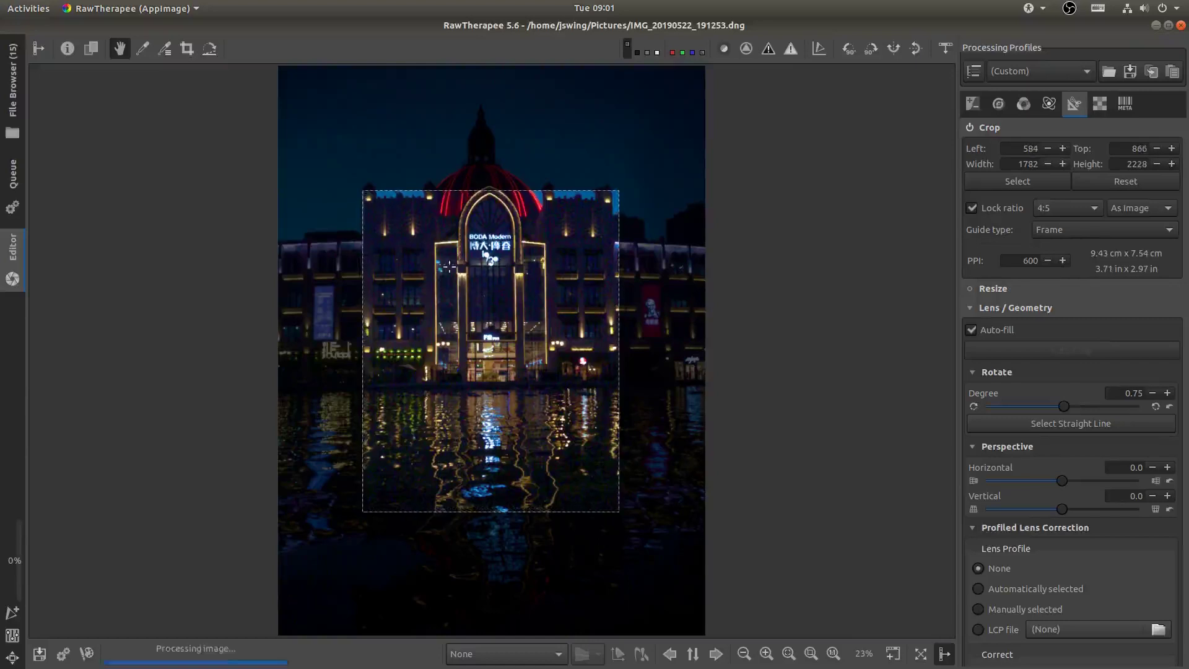
drag(617, 273, 614, 273)
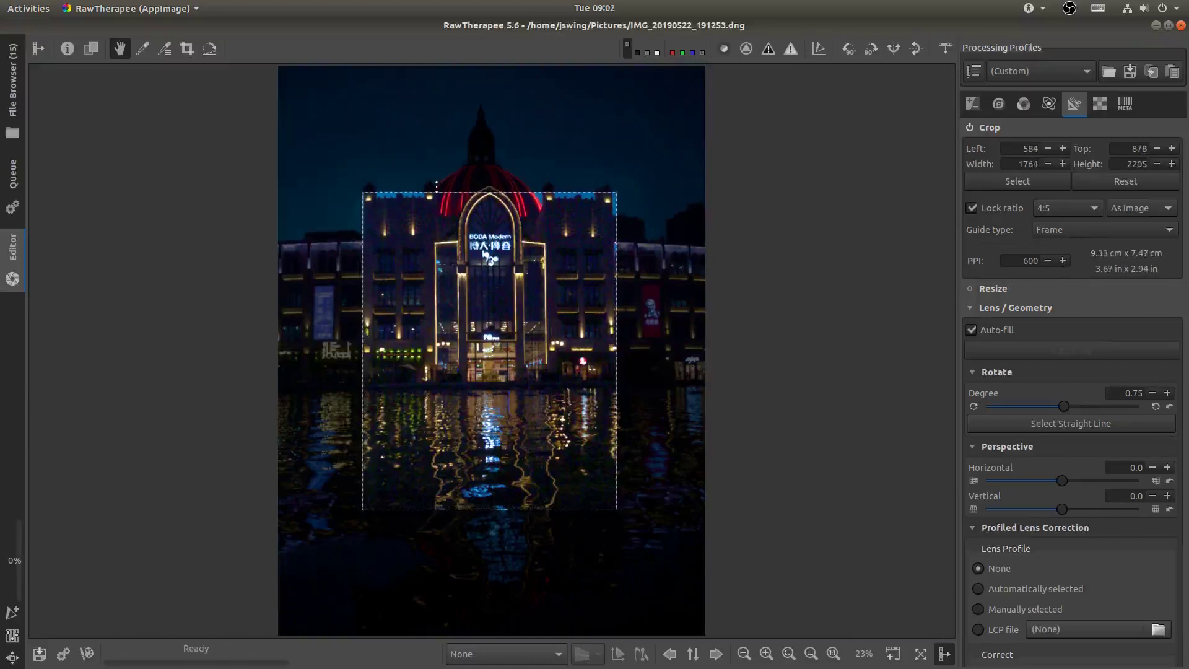
drag(465, 190, 491, 37)
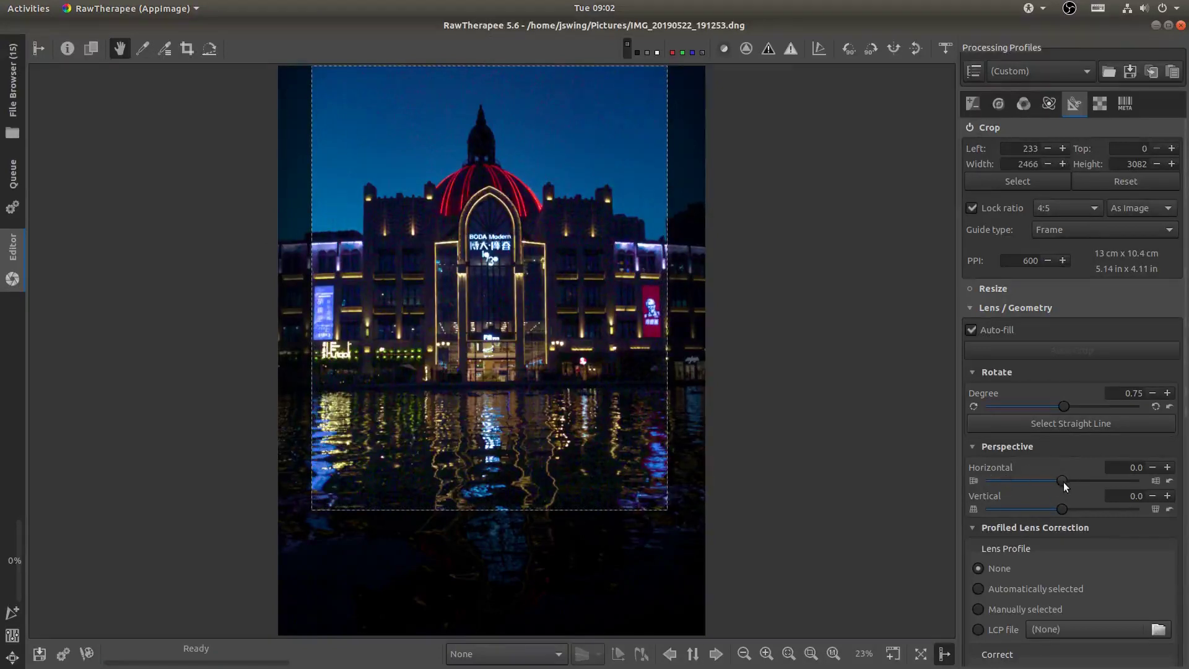
Set Perspective Horizontal to 7.2 and Rotate to 0.14°, then move the crop to left 194, top 77
drag(1064, 482, 1071, 482)
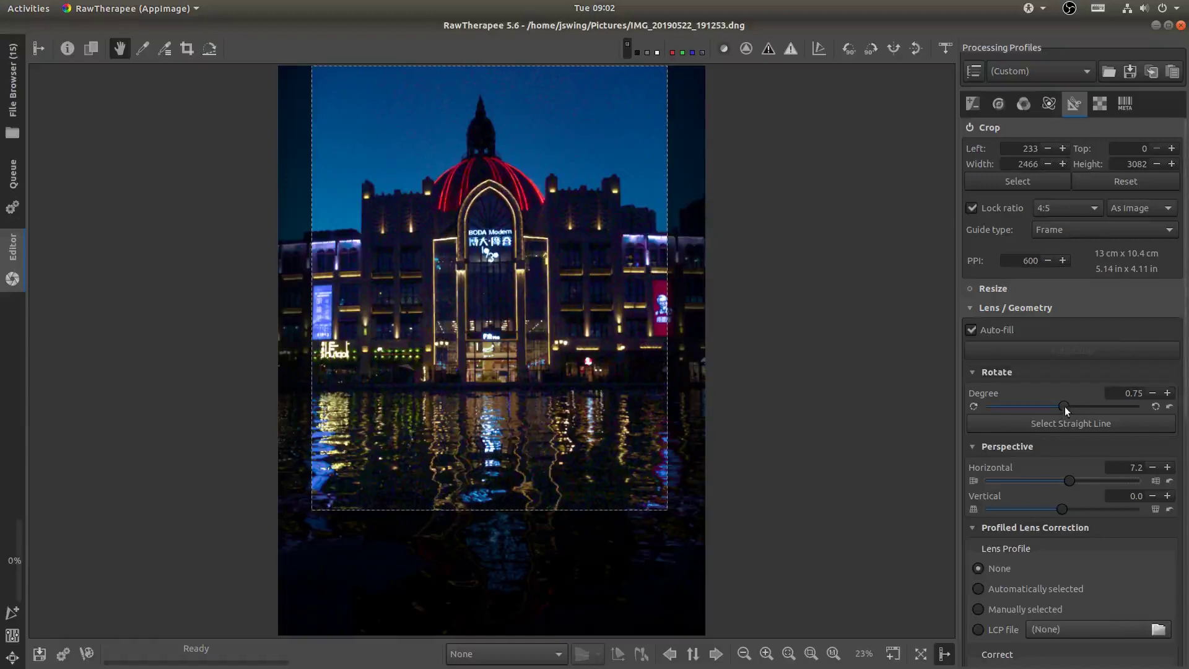
drag(1065, 406, 1063, 406)
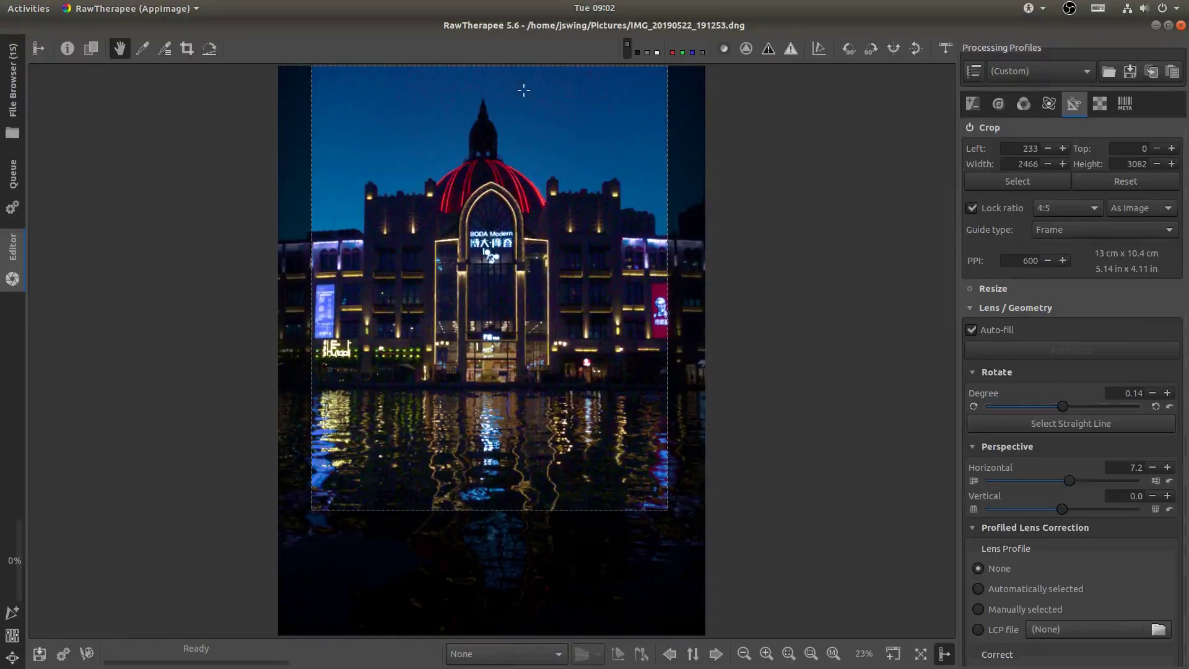
mouse_move(493, 250)
mouse_down()
mouse_move(527, 302)
mouse_move(499, 296)
mouse_move(489, 264)
mouse_up()
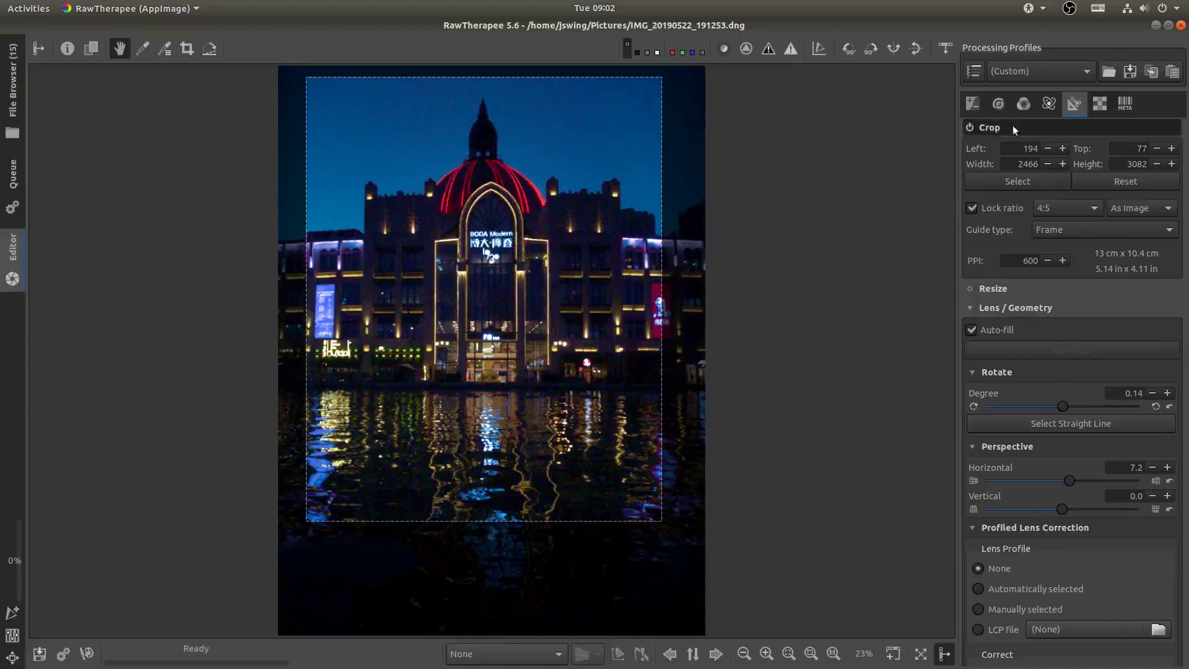
Raise the Exposure Black level to 776 to deepen the shadows
click(1001, 308)
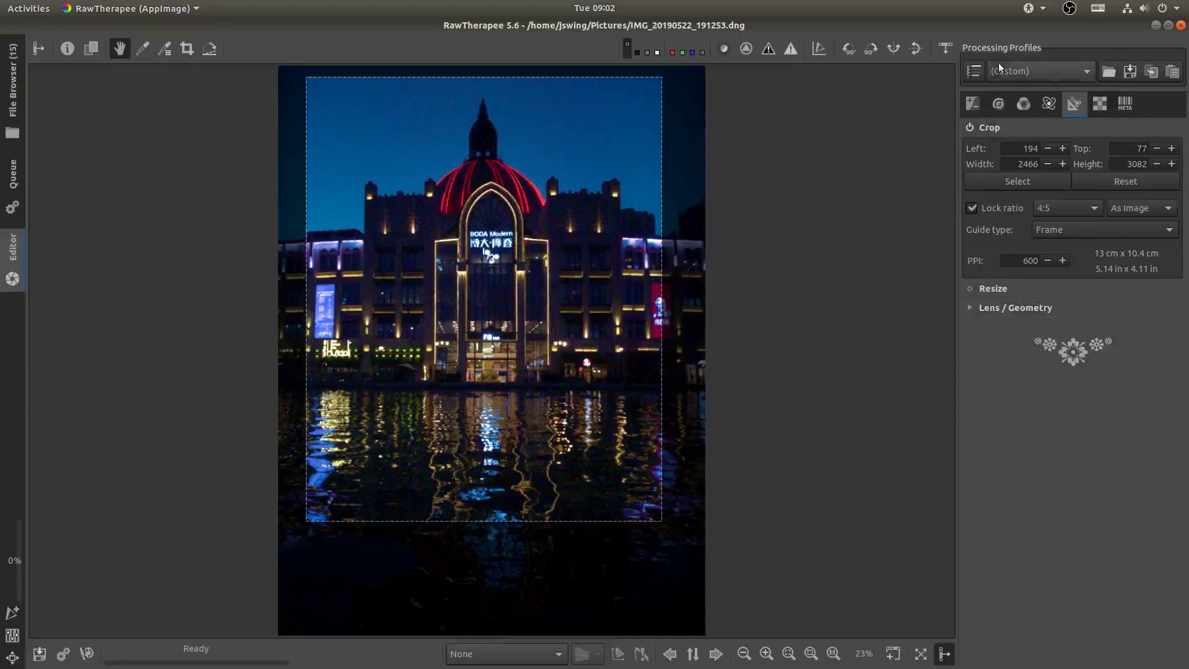
click(972, 104)
click(993, 127)
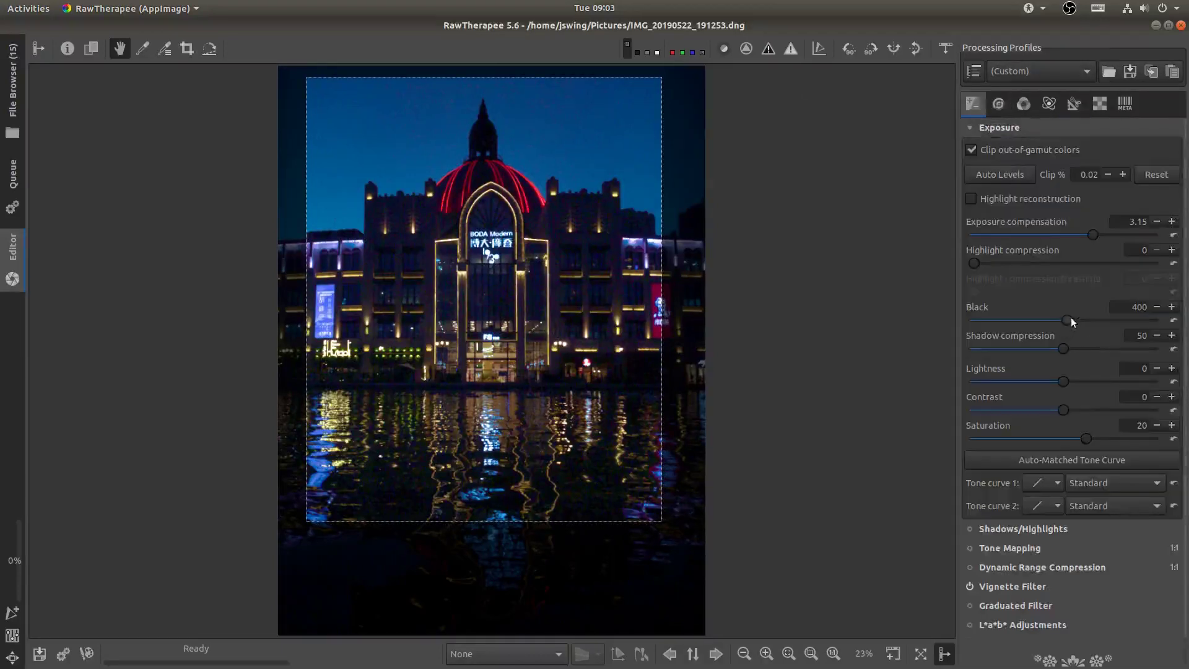
mouse_move(1072, 317)
mouse_down()
mouse_move(1082, 321)
mouse_move(1071, 321)
mouse_up()
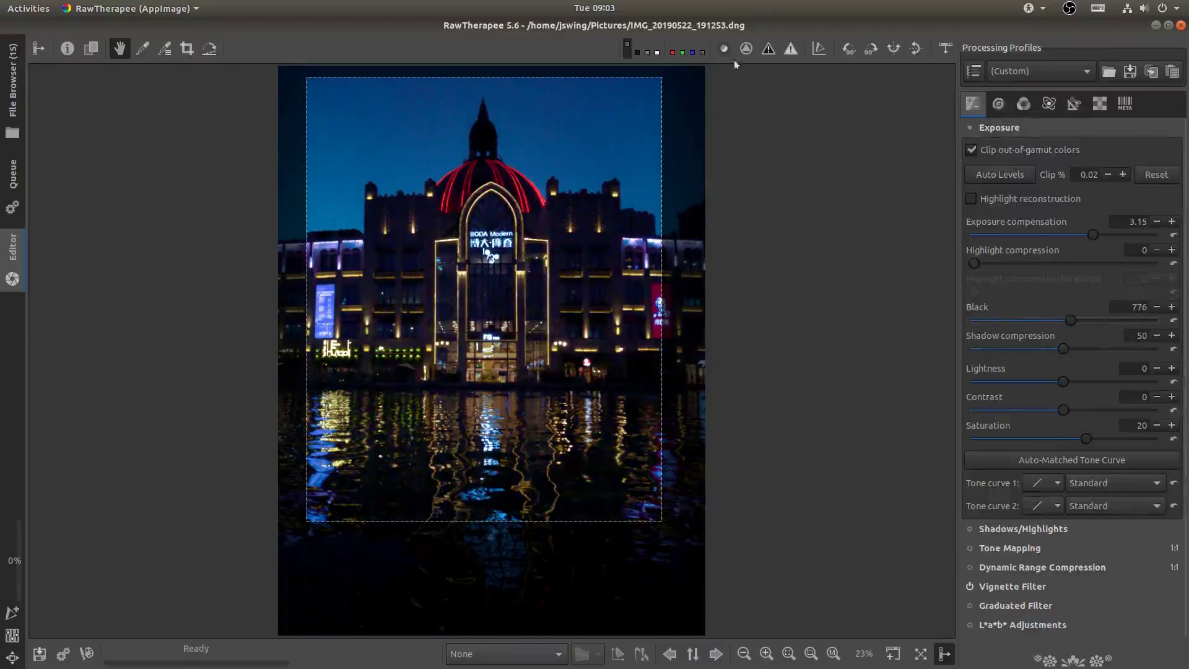
Turn on shadow and highlight clipping indicators and set Highlight compression to 20
click(771, 54)
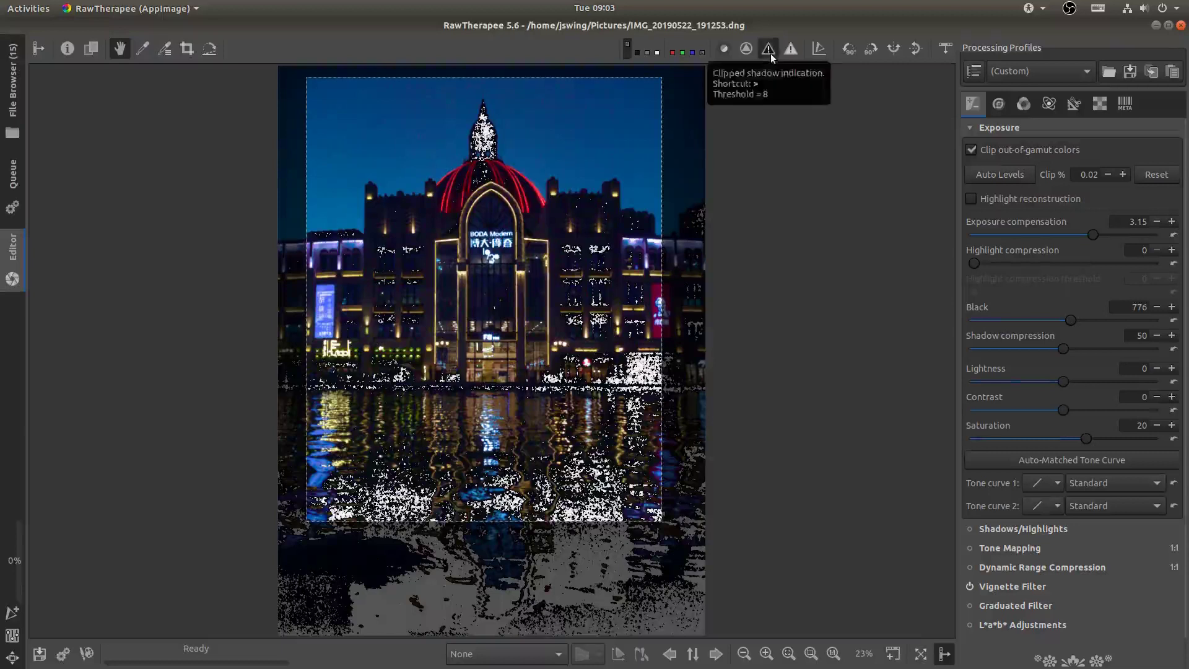
click(791, 50)
drag(979, 267, 990, 265)
drag(1064, 383, 1079, 410)
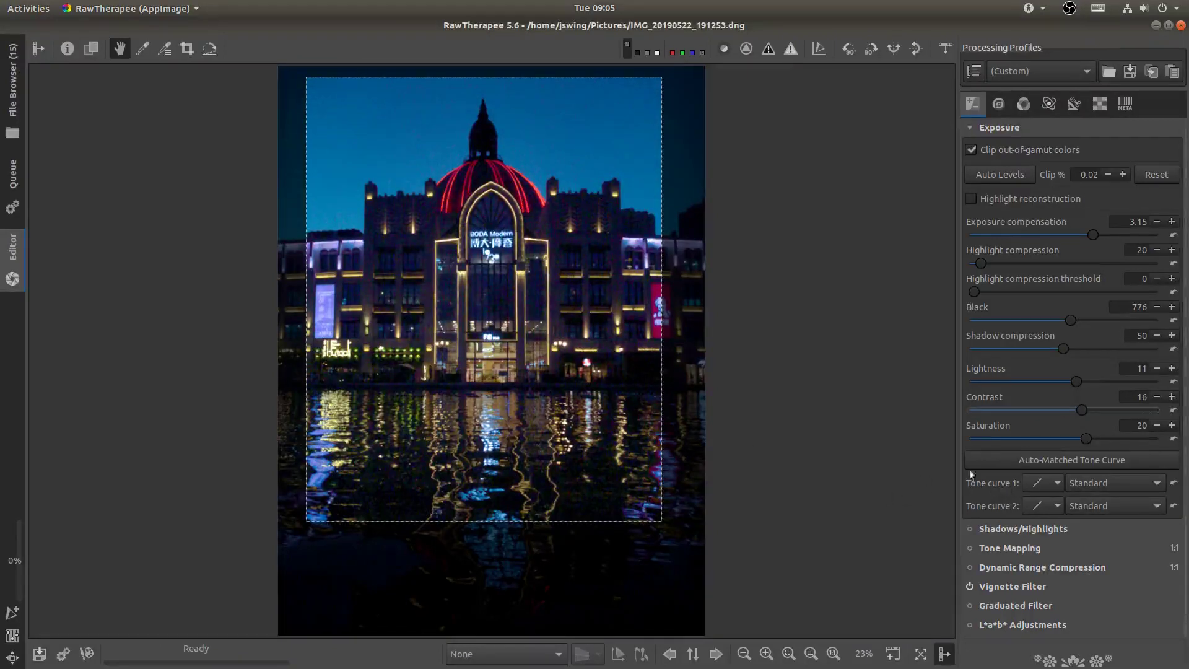
Set Tone curve 1 to Standard, pulling the top point left and the bottom point right
click(1058, 483)
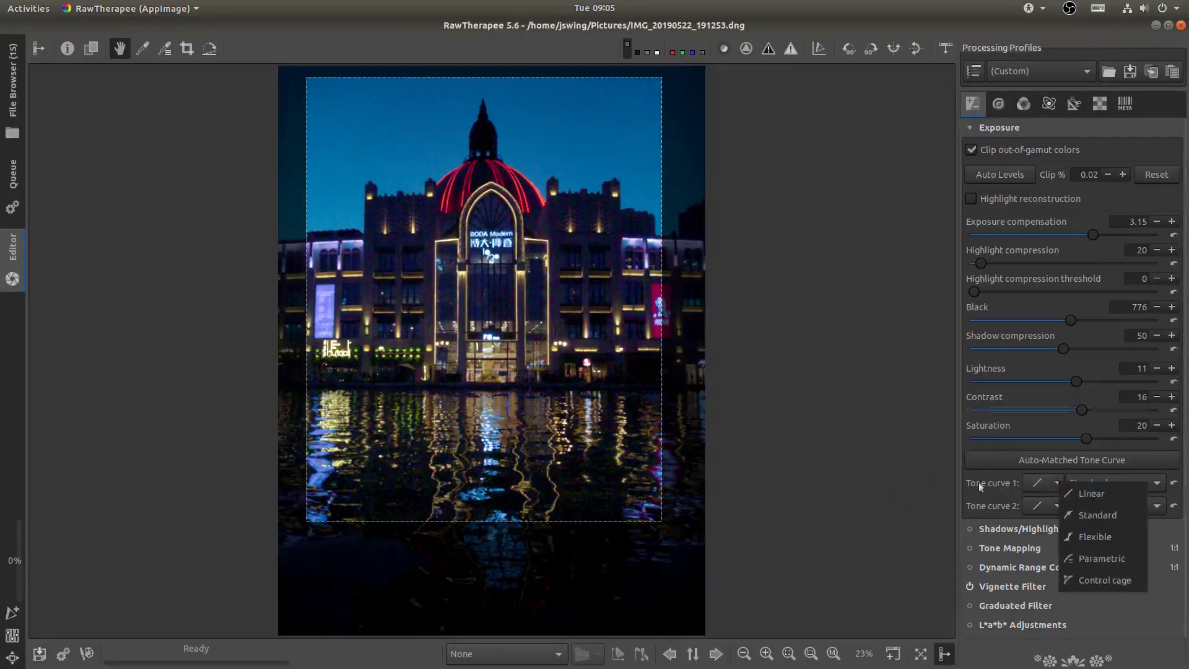
click(1098, 516)
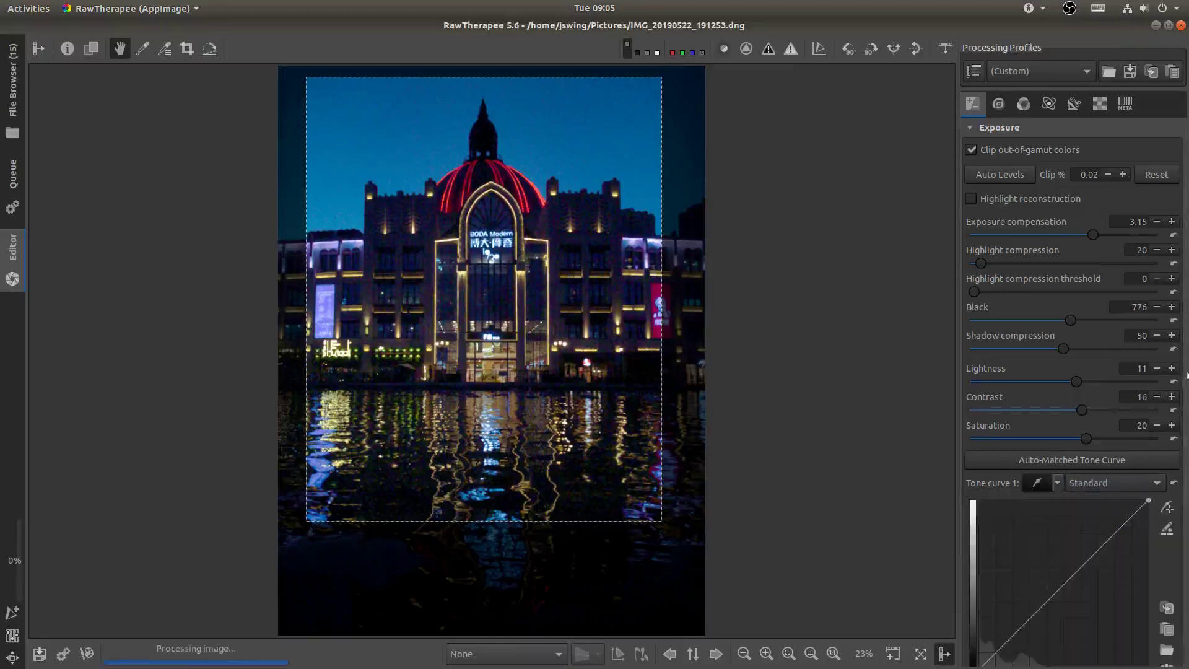
scroll(1182, 350, down, 5)
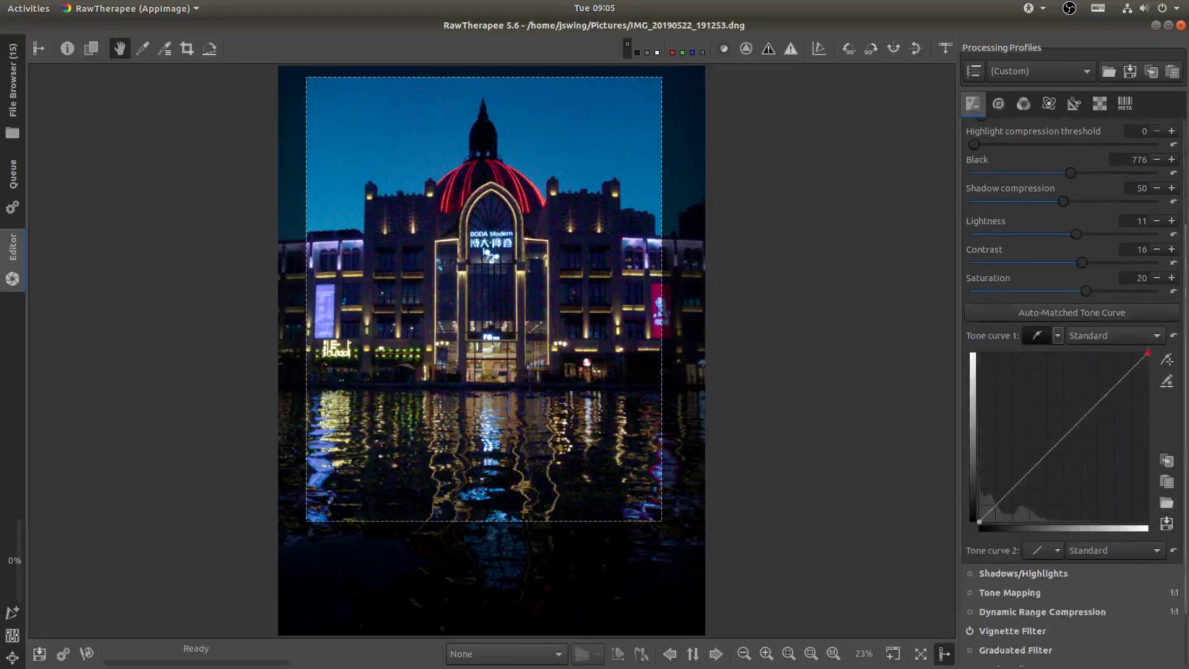
drag(1148, 345, 1127, 340)
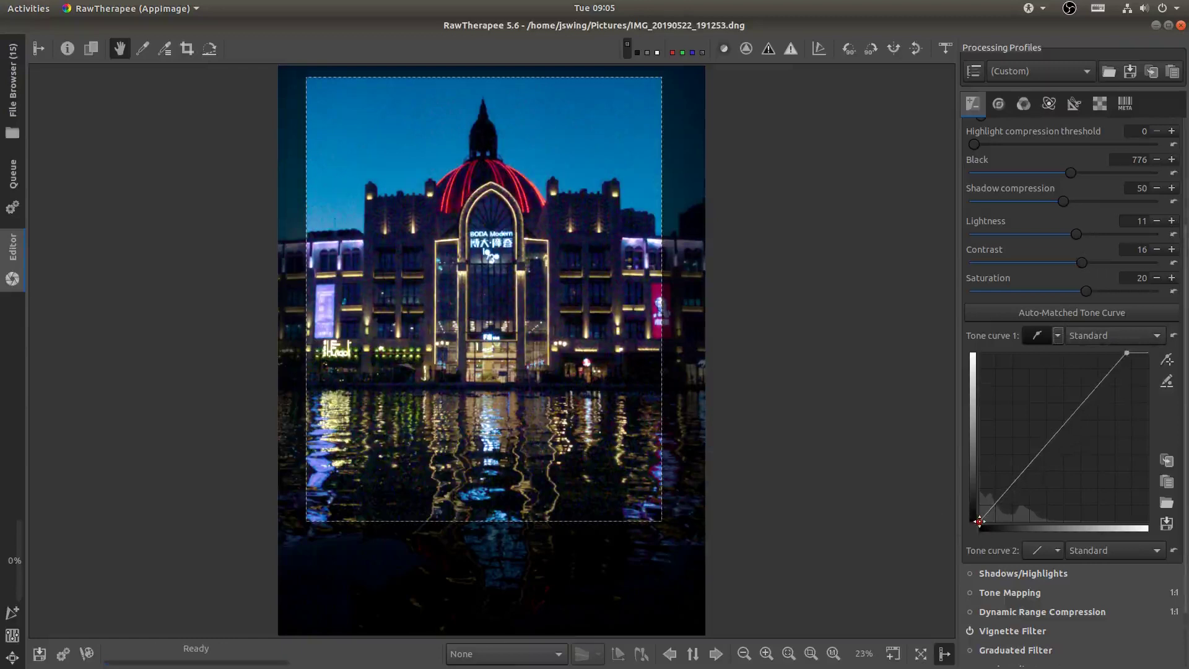
mouse_move(979, 522)
mouse_down()
mouse_move(996, 533)
mouse_move(983, 534)
mouse_up()
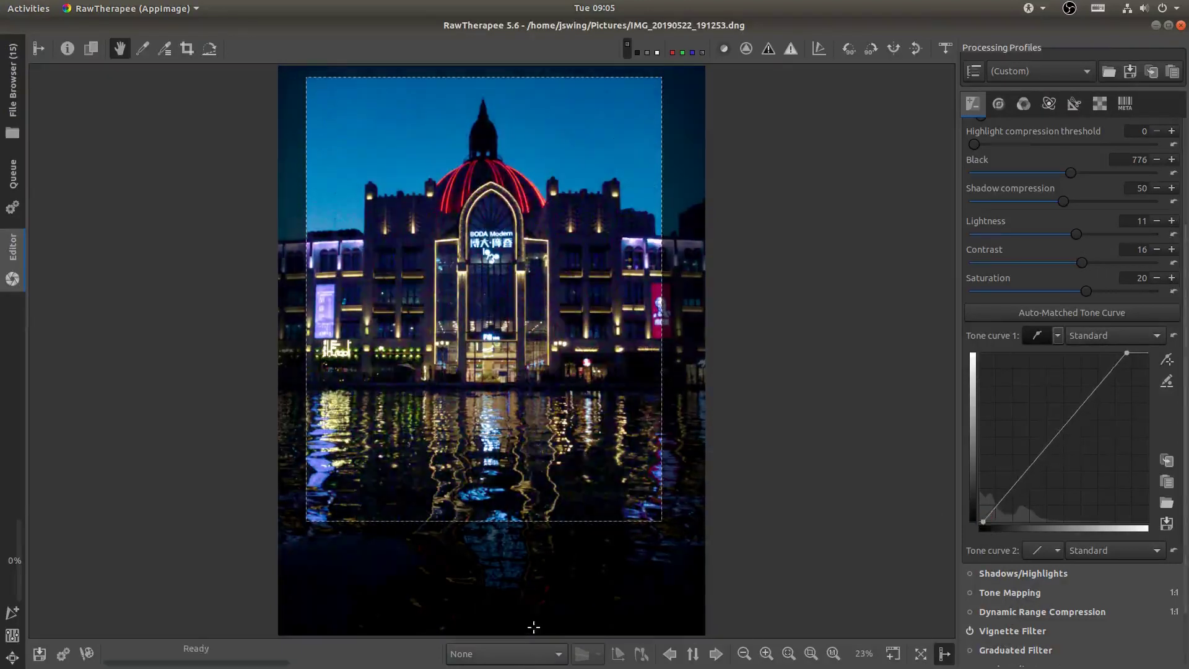
click(833, 655)
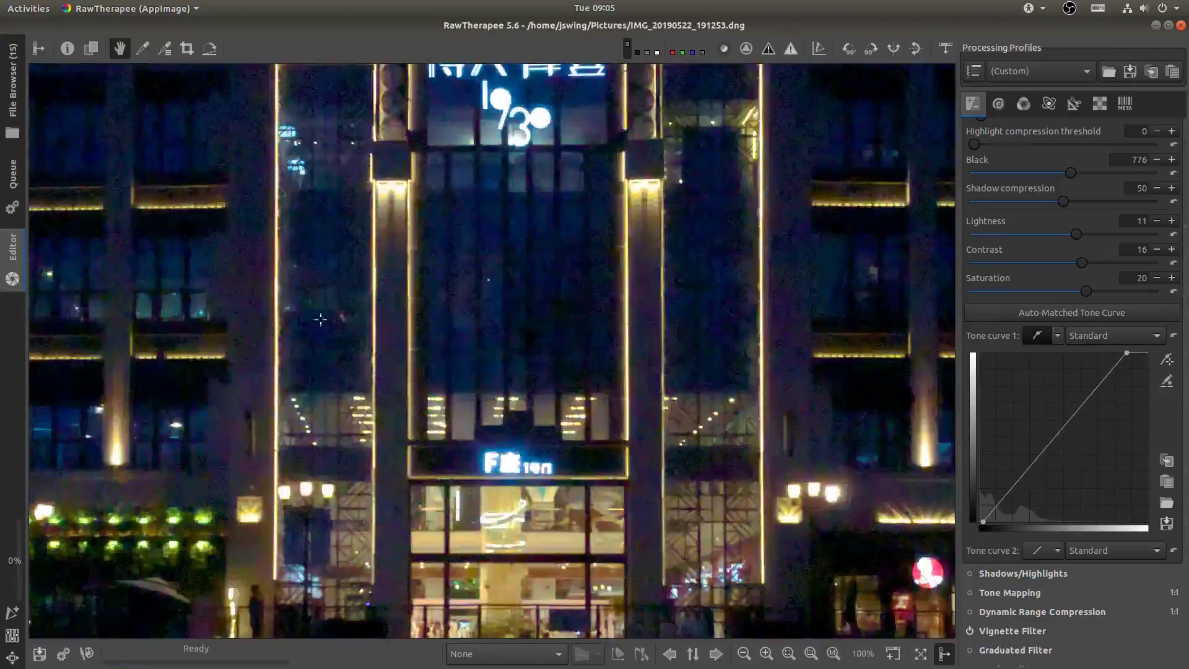
Set Noise Reduction luminance to 50 and detail recovery to 15
click(1000, 104)
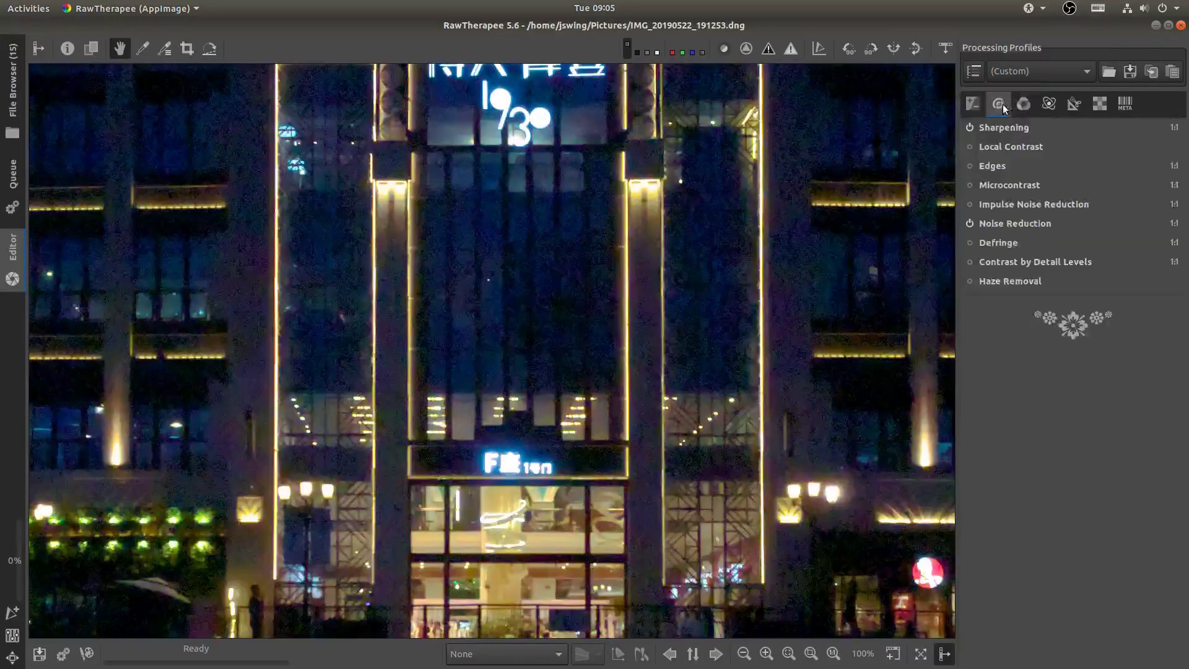
click(1024, 105)
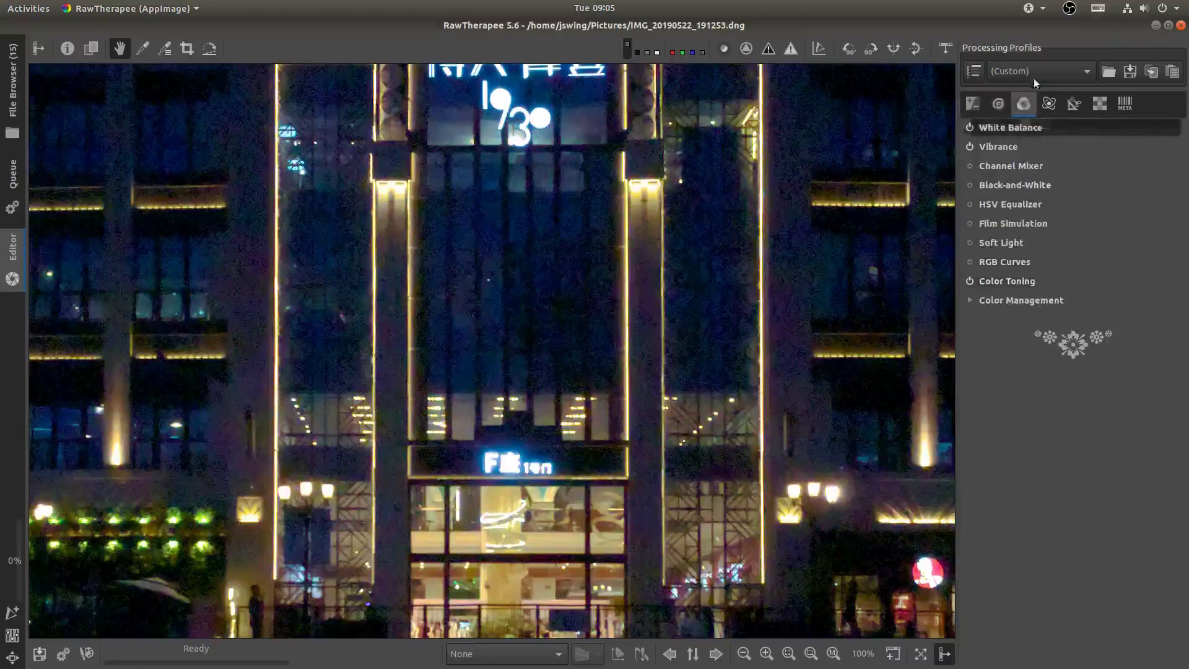
click(1000, 99)
click(1012, 223)
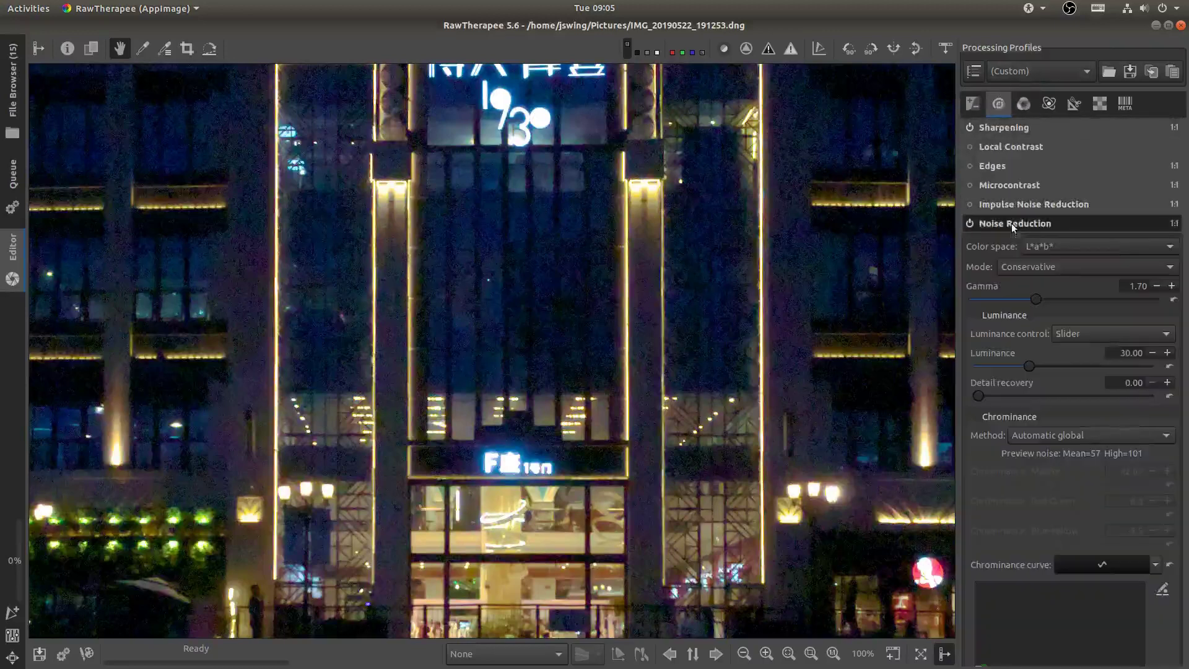
double_click(1132, 353)
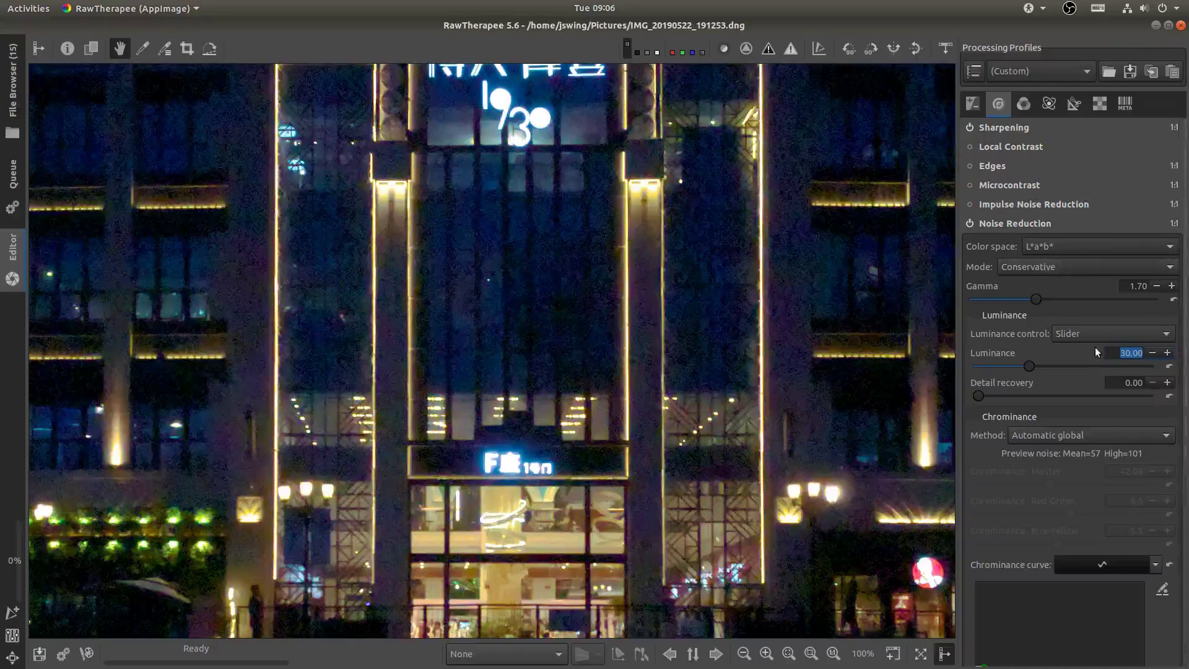
text(50)
key(Return)
drag(1120, 384, 1156, 383)
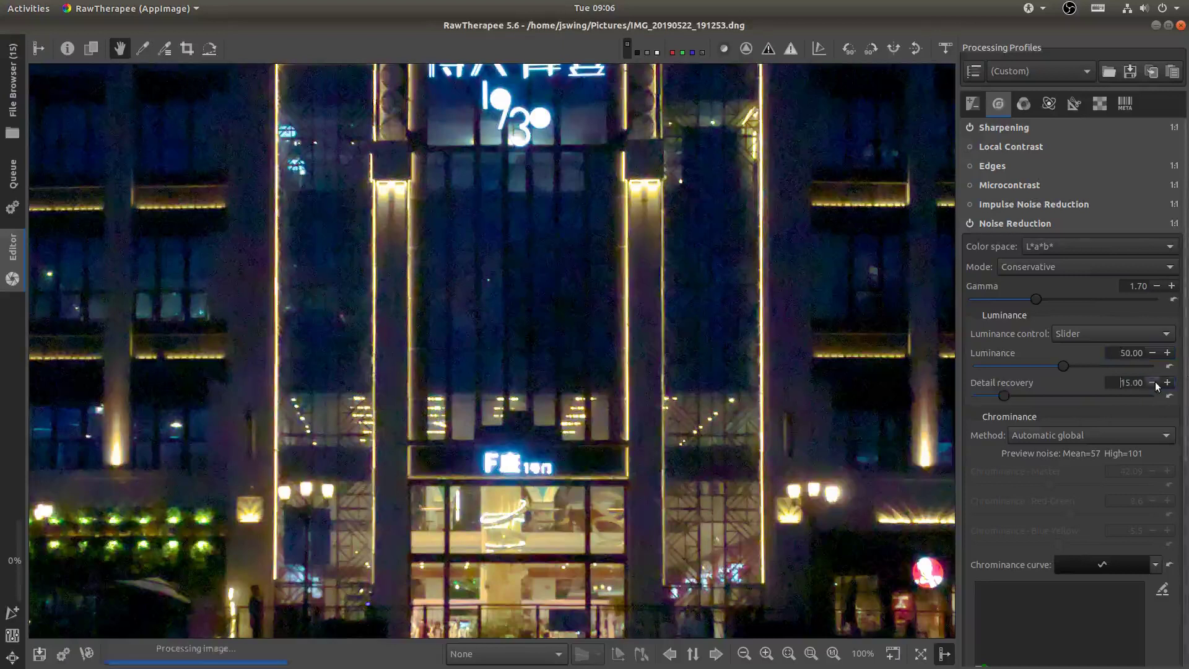
click(1016, 223)
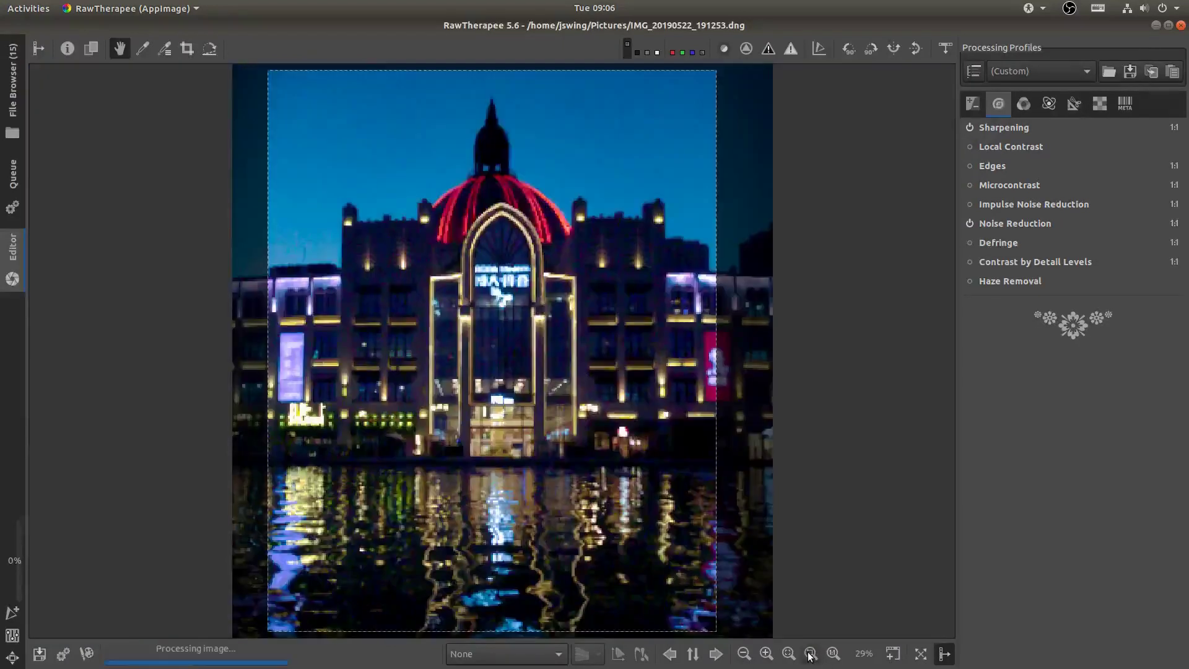
Fit the whole night photo in the preview to review the final edit
click(811, 654)
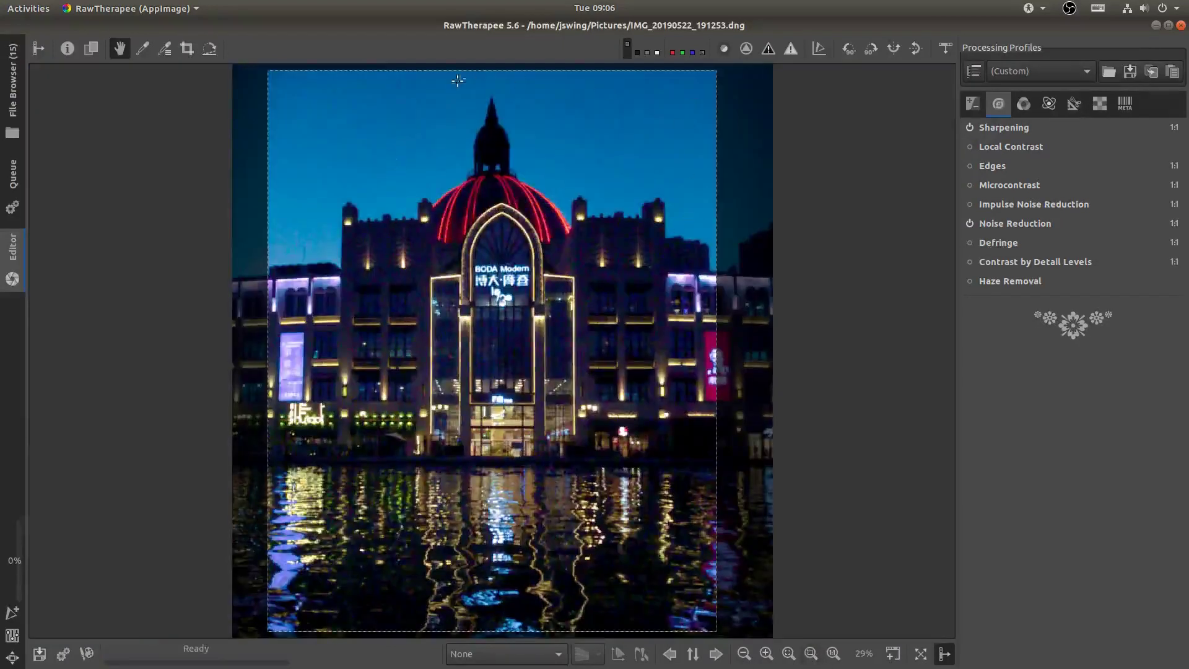